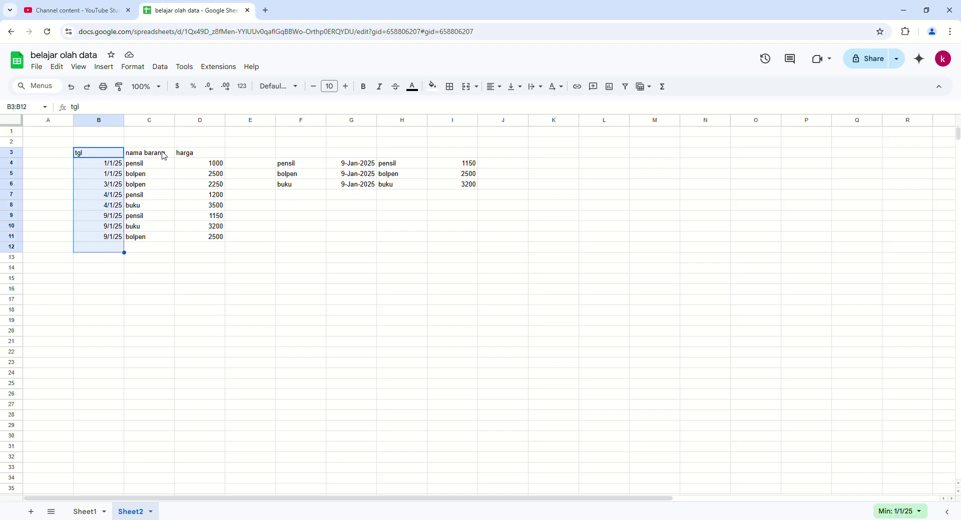
# Step: Examine the nama barang and harga columns, comparing the repeated pensil and bolpen entries and the pensil prices across dates
pyautogui.moveTo(164, 155); pyautogui.dragTo(145, 270)
pyautogui.moveTo(198, 155); pyautogui.dragTo(189, 262)
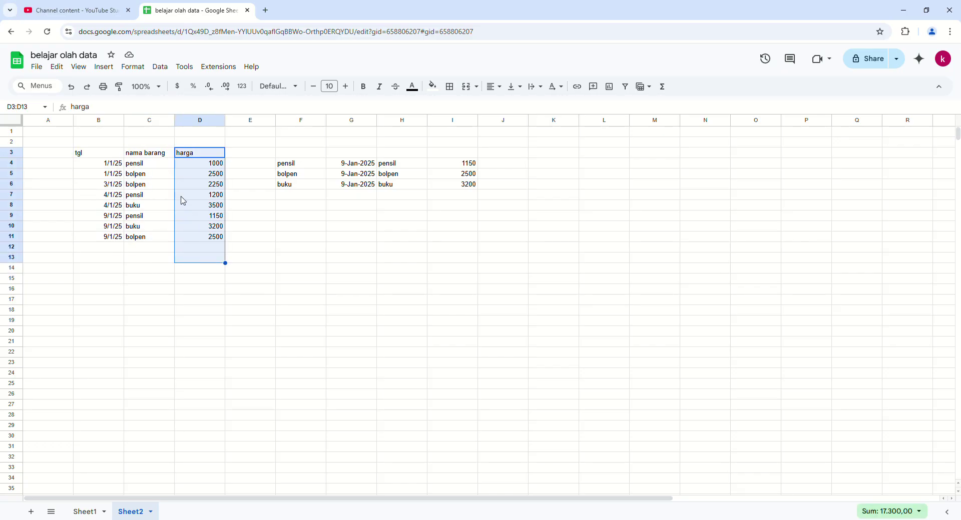
pyautogui.click(164, 165)
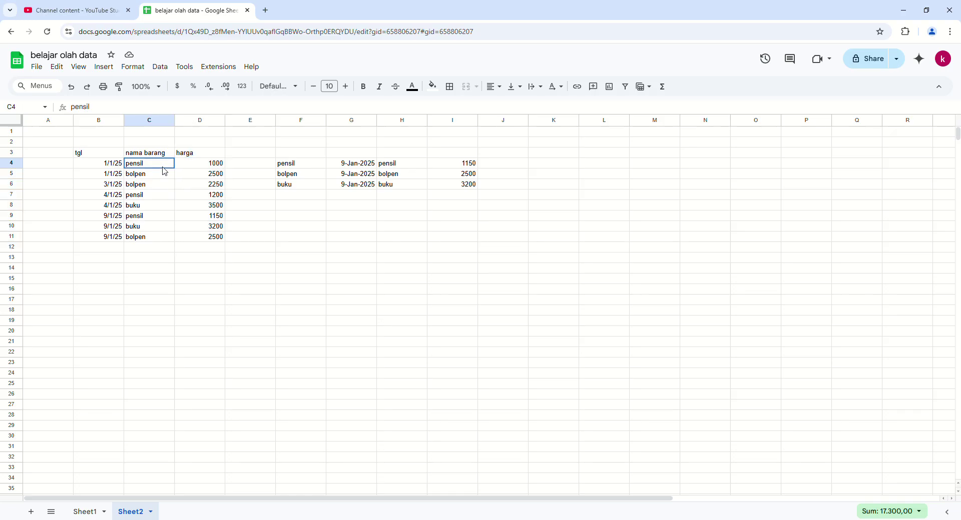
pyautogui.click(156, 196)
pyautogui.click(160, 221)
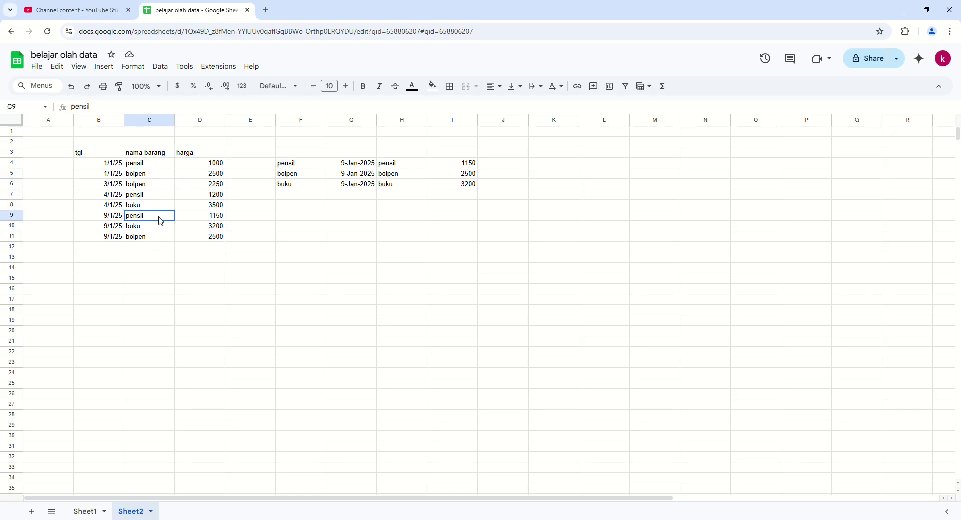
pyautogui.click(161, 176)
pyautogui.click(158, 185)
pyautogui.click(149, 238)
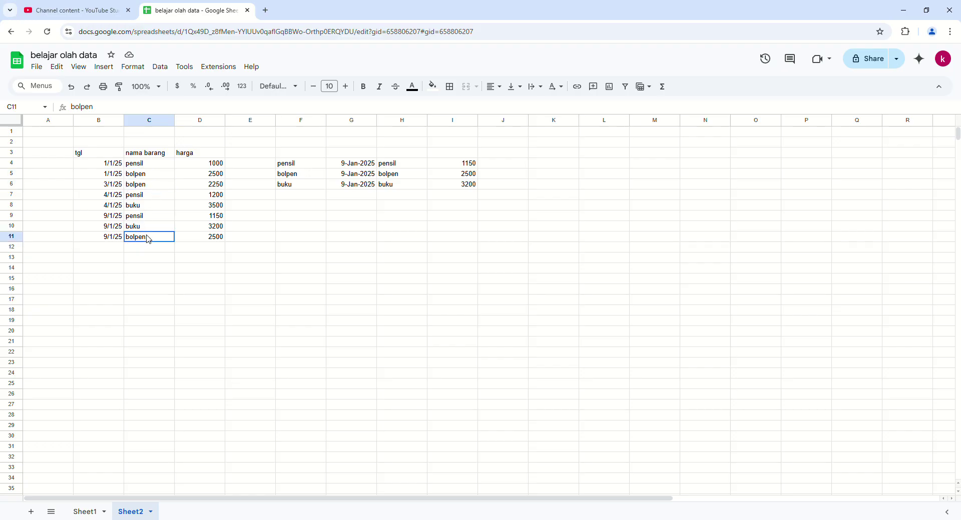
pyautogui.click(212, 164)
pyautogui.moveTo(158, 164); pyautogui.dragTo(209, 166)
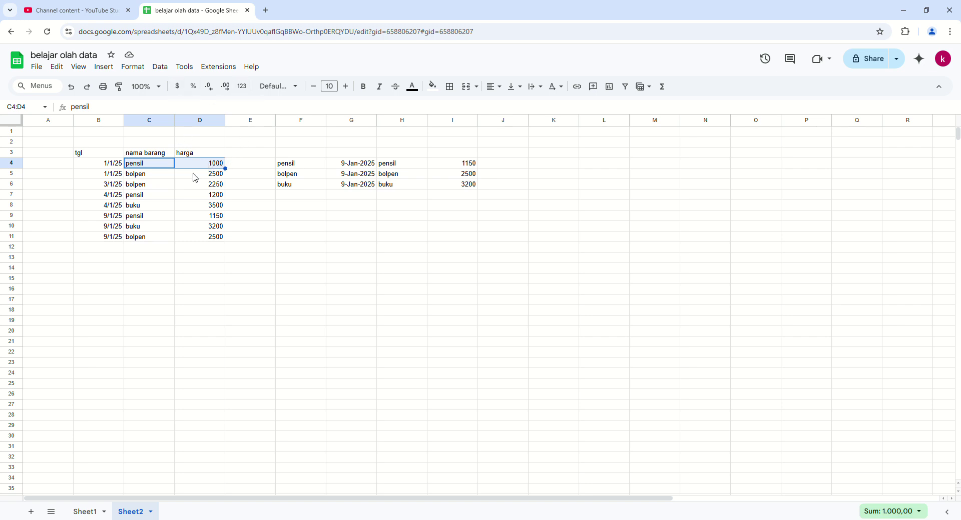
pyautogui.moveTo(153, 200); pyautogui.dragTo(195, 202)
pyautogui.moveTo(145, 217); pyautogui.dragTo(209, 218)
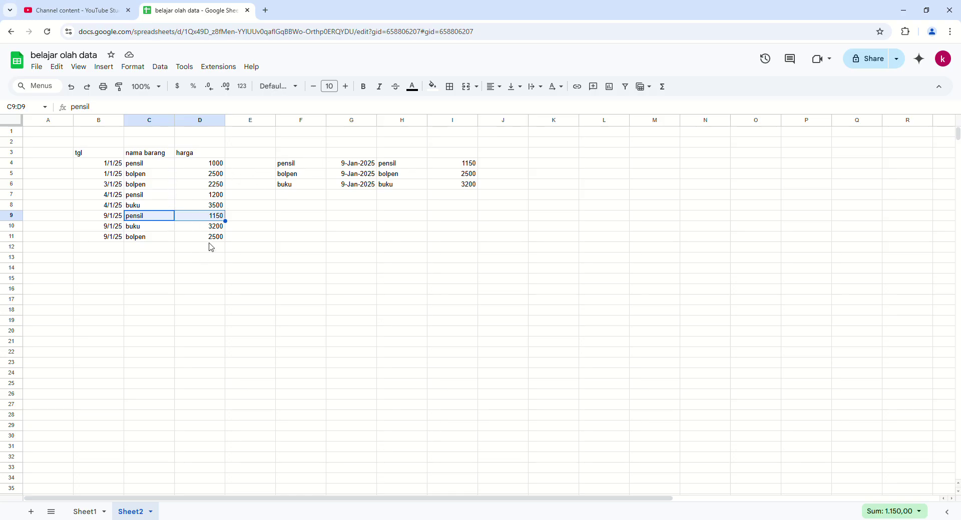
# Step: Enter the label "harga terakhir" in F2 above the existing summary, and inspect the item list formula in F4
pyautogui.click(311, 144)
pyautogui.write('harga terakhir')
pyautogui.press('Return')
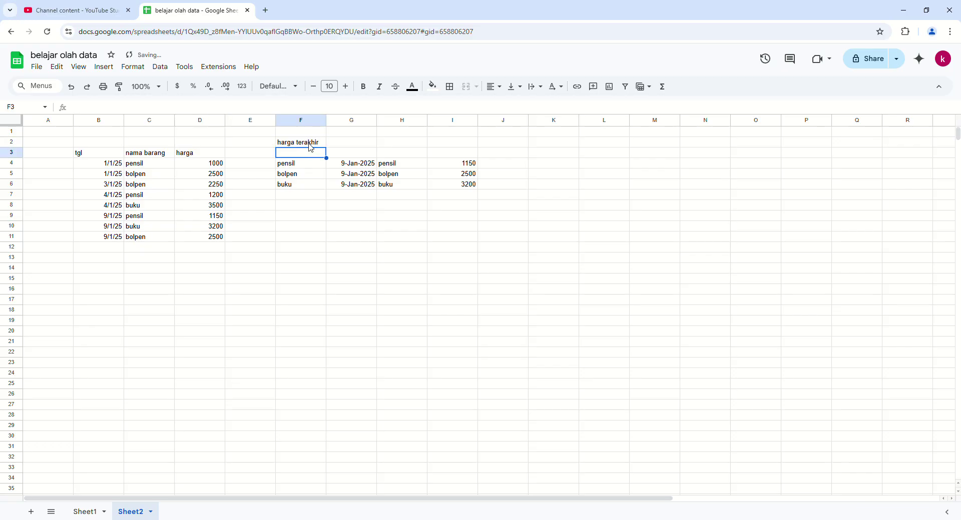
pyautogui.click(115, 239)
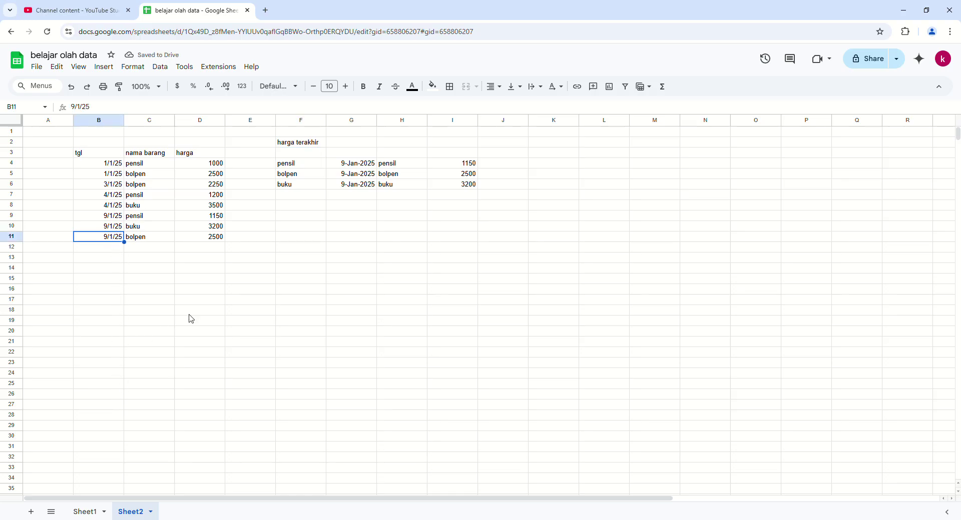
pyautogui.click(313, 164)
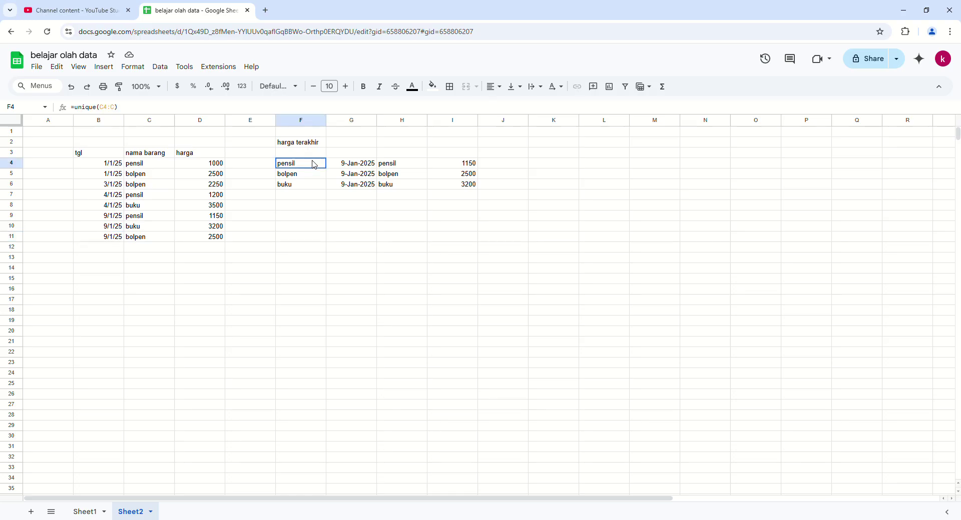
# Step: Add the item "penggaris" in C12 below the nama barang entries and copy it into C13:C14
pyautogui.click(152, 251)
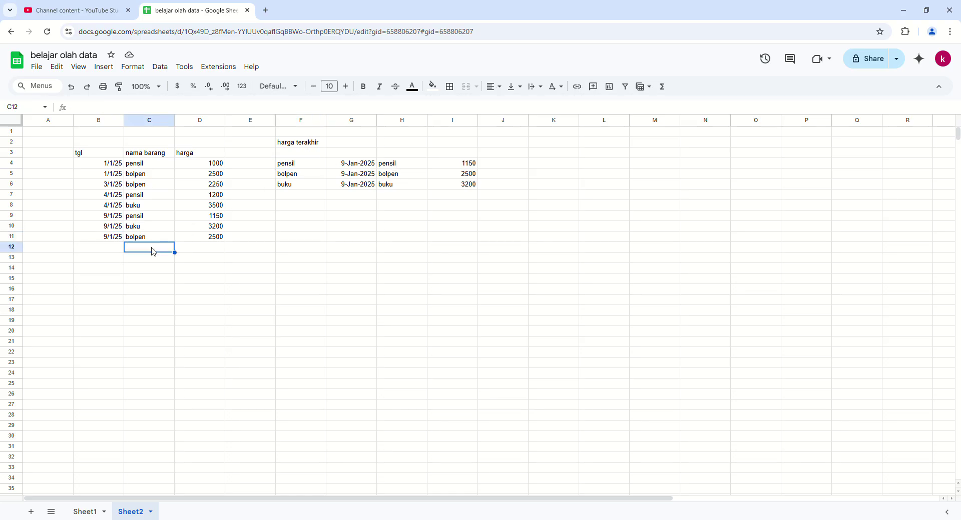
pyautogui.write('penggar')
pyautogui.press('Return')
pyautogui.click(154, 252)
pyautogui.press('Down')
pyautogui.hotkey('shift', 'Down')
pyautogui.hotkey('shift', 'Down')
pyautogui.hotkey('shift', 'Down')
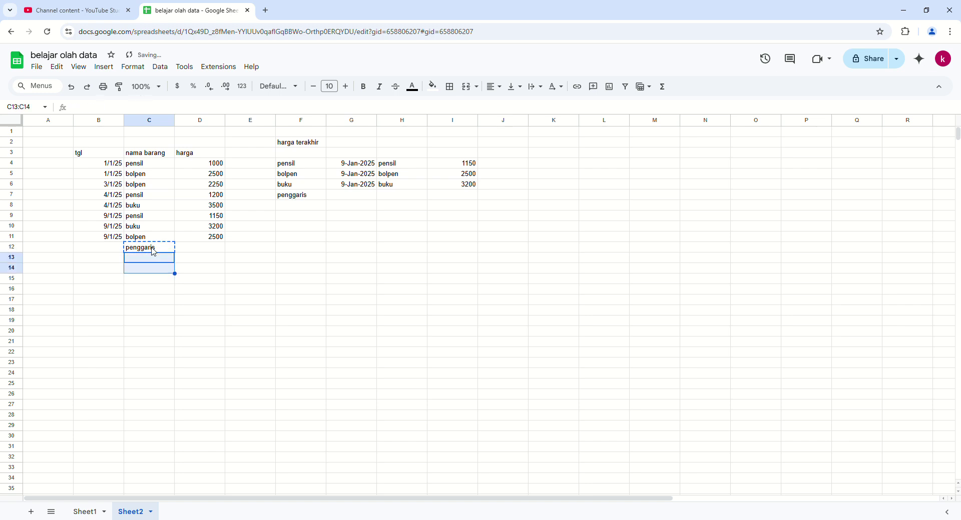
pyautogui.hotkey('shift', 'Up')
pyautogui.hotkey('shift', 'Up')
pyautogui.write('penggaris penggaris')
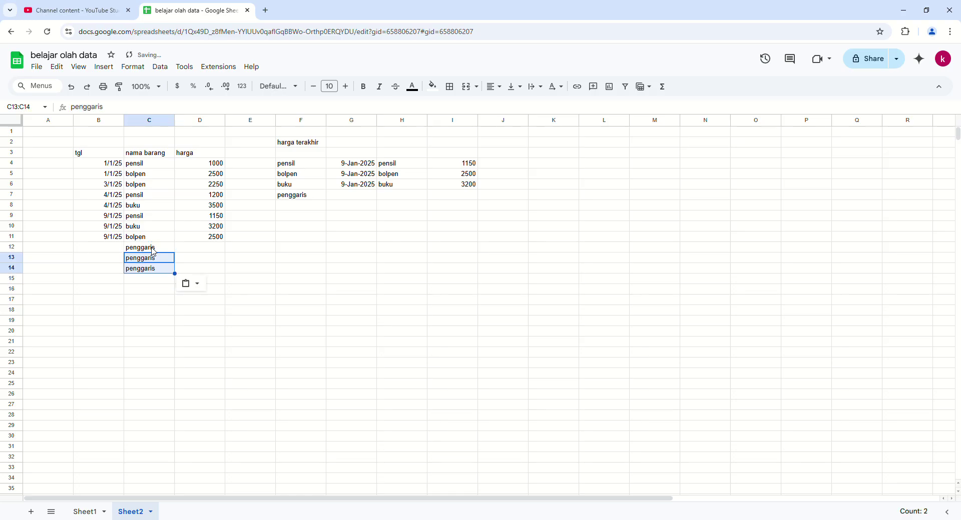
# Step: Enter the dates 2/1/25, 5/1/25 and 12/1/25 for the three penggaris rows in B12:B14
pyautogui.press('Up')
pyautogui.press('Left')
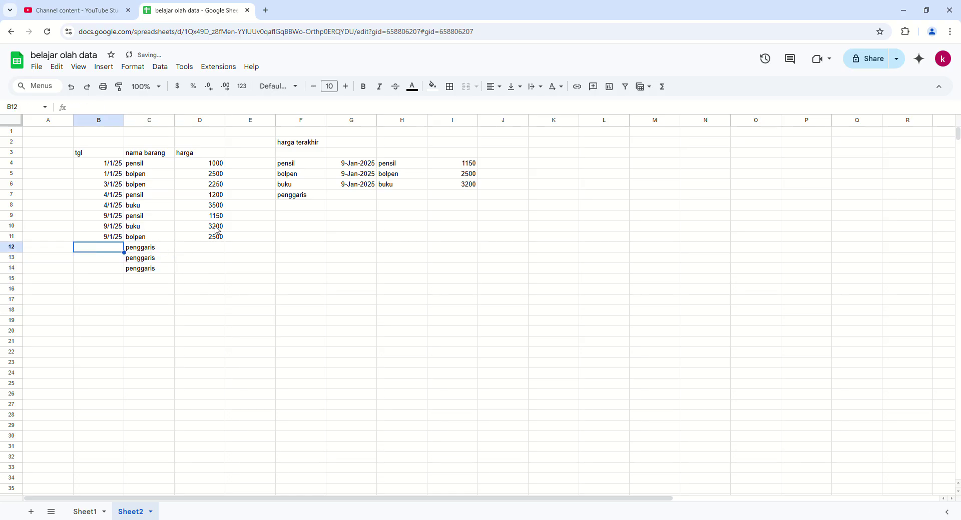
pyautogui.write('2/')
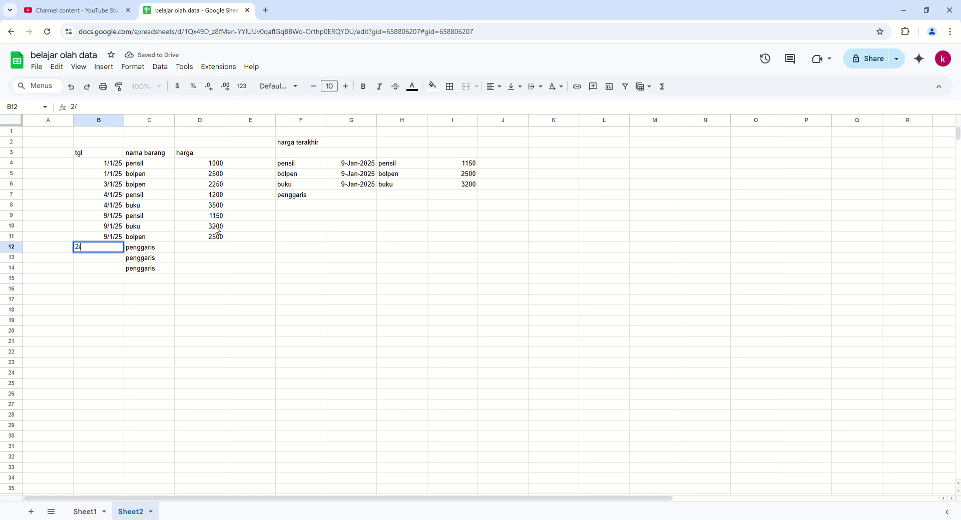
pyautogui.write('1/25')
pyautogui.press('Return')
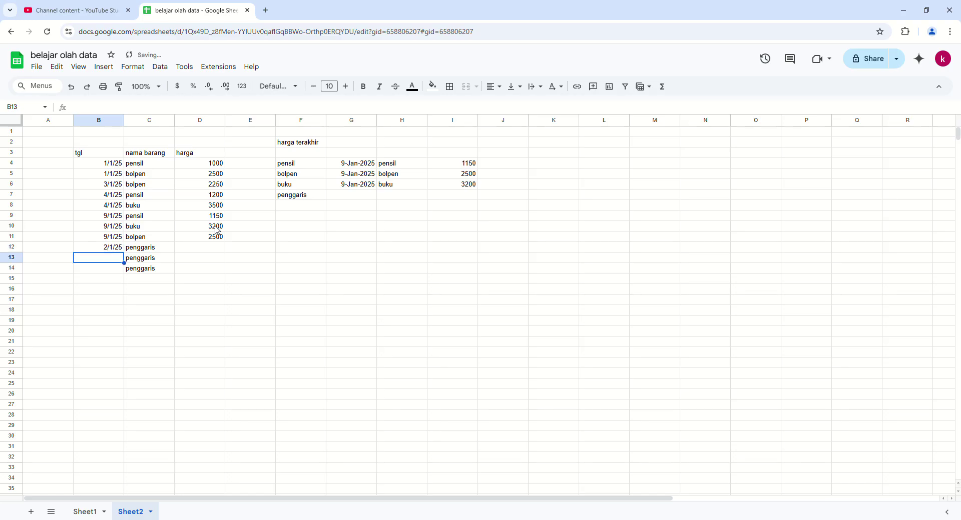
pyautogui.write('5/1/25')
pyautogui.press('Return')
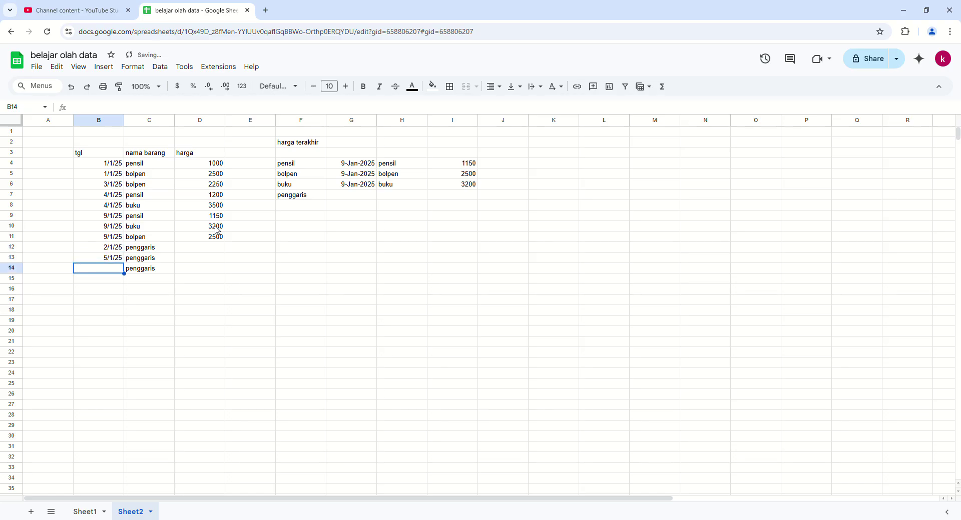
pyautogui.write('12/1/25')
pyautogui.press('Tab')
# Step: Enter the prices 10000, 9900 and 12000 for the three penggaris rows in D12:D14
pyautogui.press('Tab')
pyautogui.press('Up')
pyautogui.press('Up')
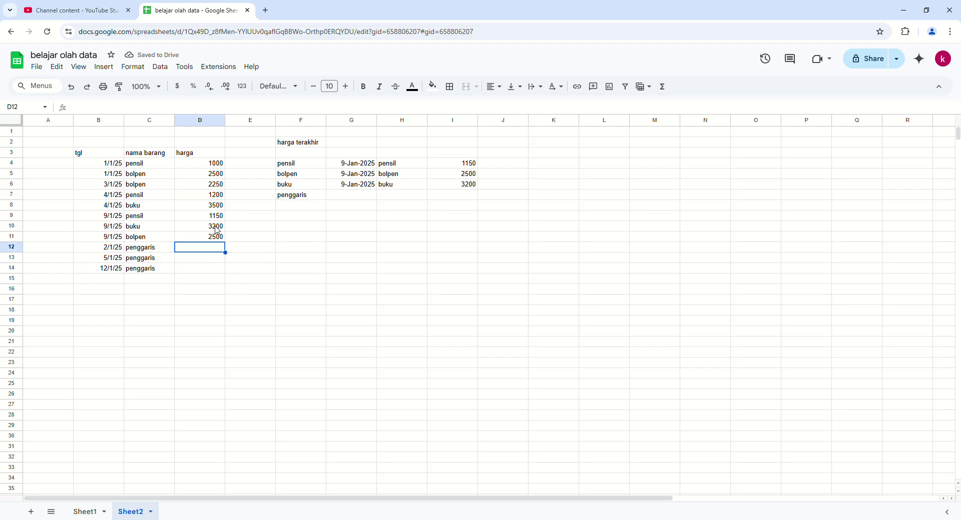
pyautogui.write('10000')
pyautogui.press('Return')
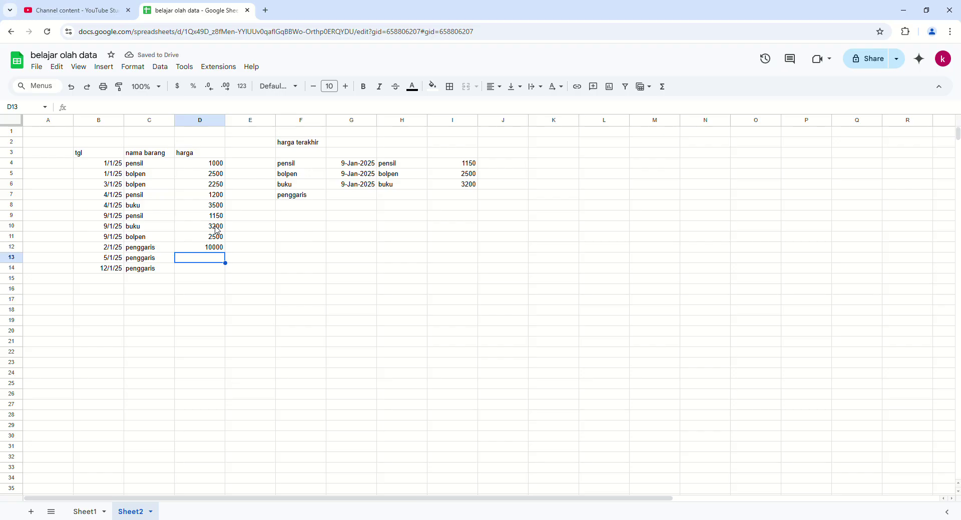
pyautogui.write('9900')
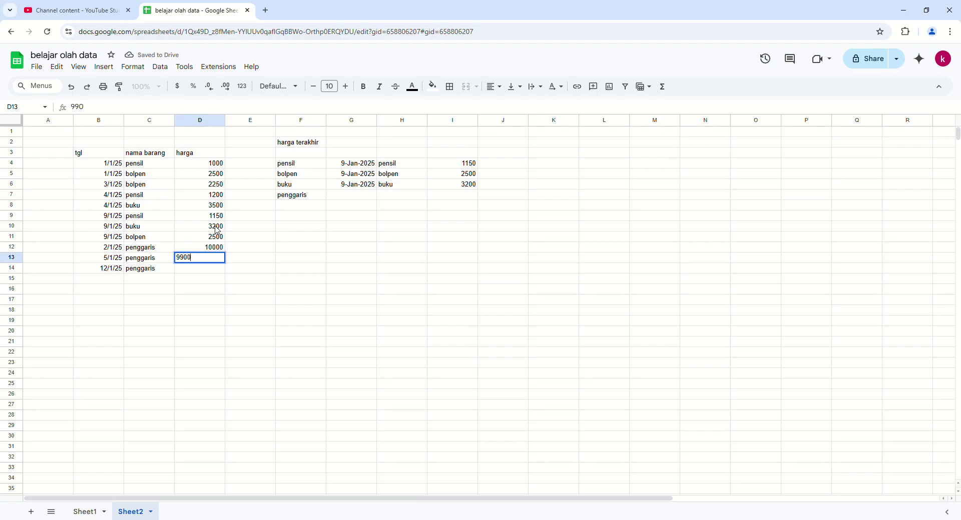
pyautogui.press('Return')
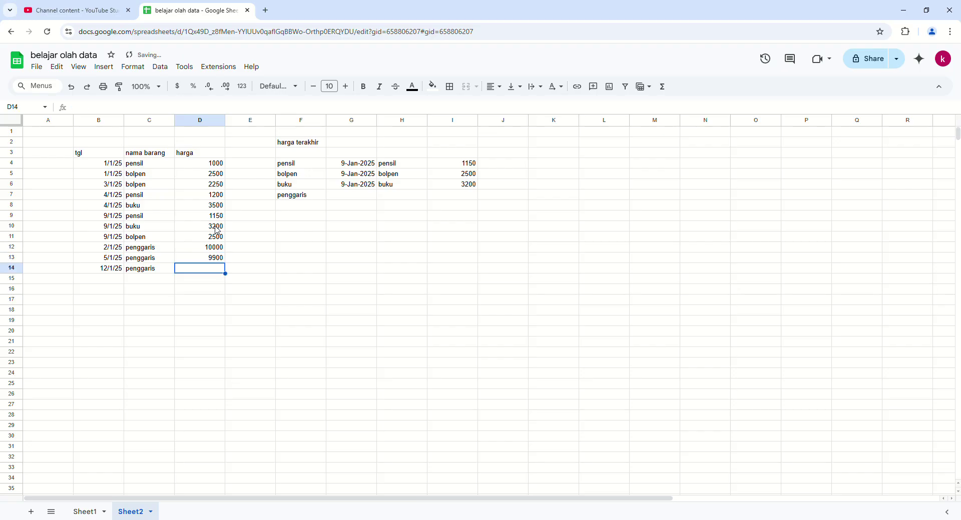
pyautogui.write('12000')
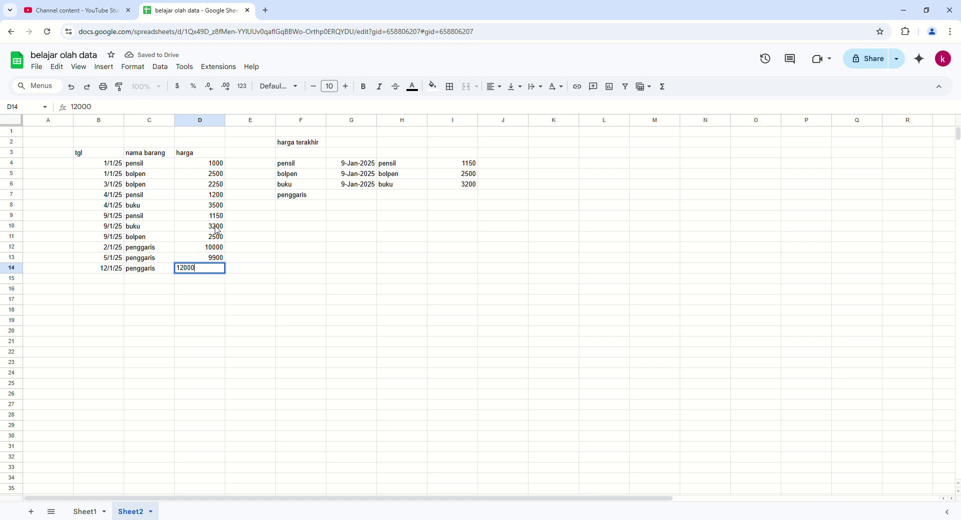
pyautogui.press('Return')
# Step: Copy the last-price formula from G6 into G7 for penggaris and check its price in I7
pyautogui.moveTo(349, 186); pyautogui.dragTo(458, 188)
pyautogui.click(356, 189)
pyautogui.hotkey('ctrl', 'c')
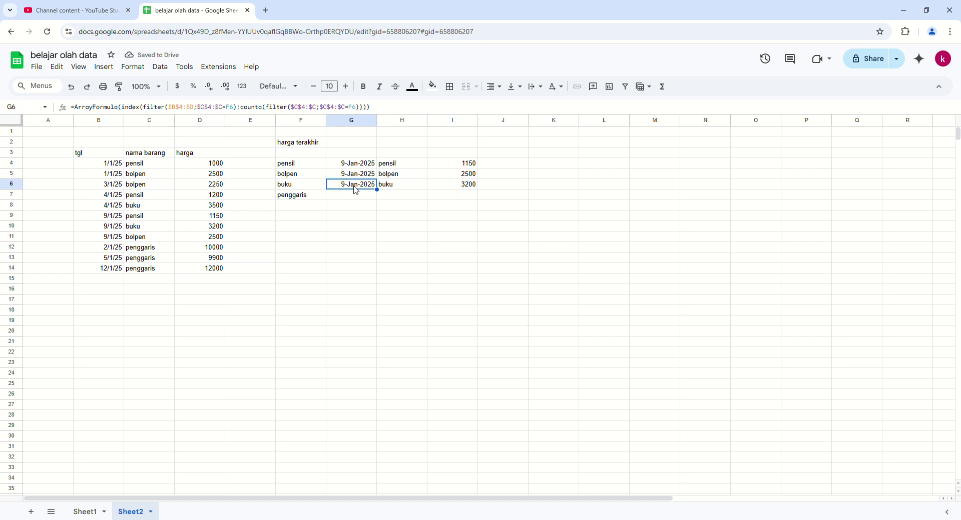
pyautogui.press('Down')
pyautogui.hotkey('ctrl', 'v')
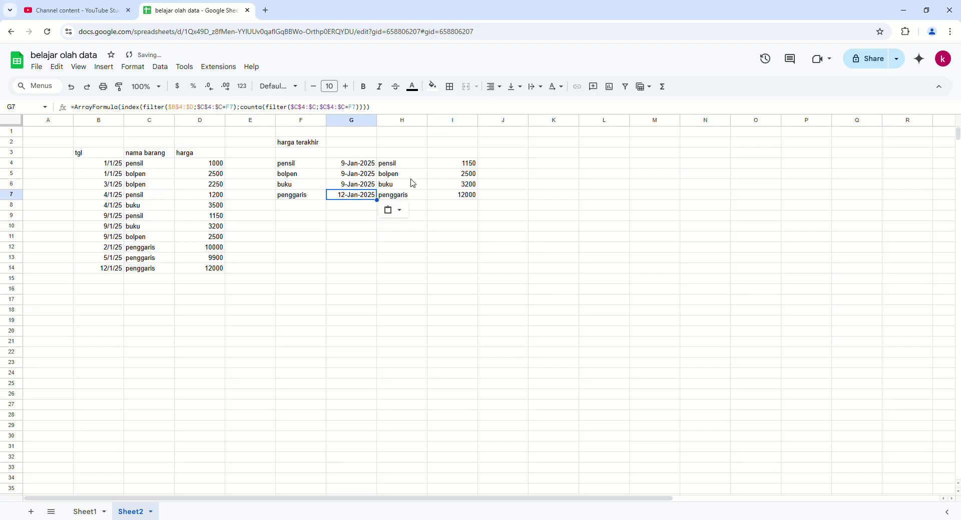
pyautogui.click(473, 198)
# Step: Change the latest penggaris price in D14 to 15000 and check the summary price in I7
pyautogui.click(221, 273)
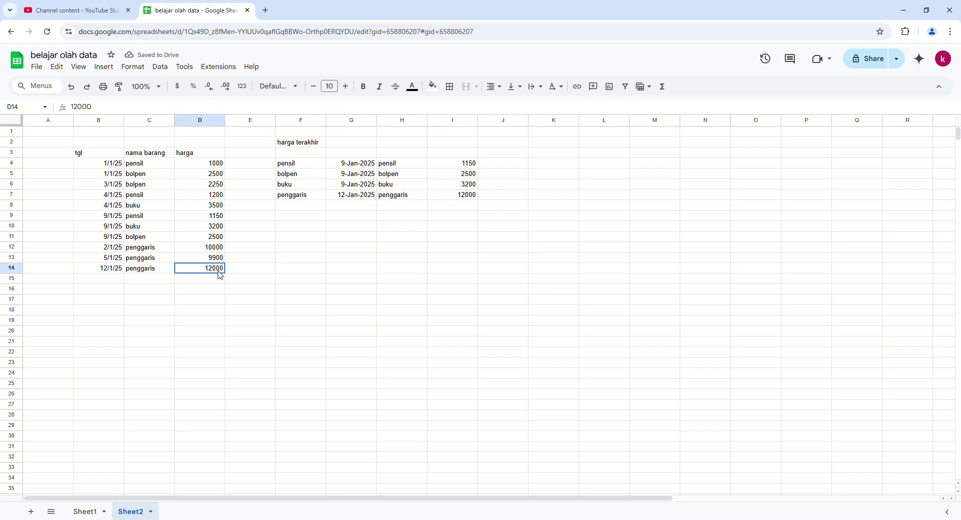
pyautogui.write('1')
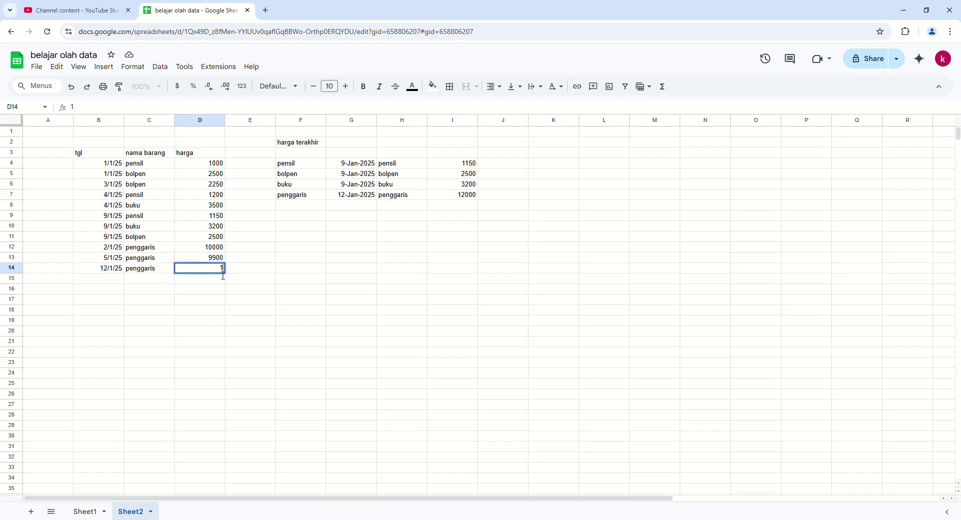
pyautogui.write('500')
pyautogui.press('Return')
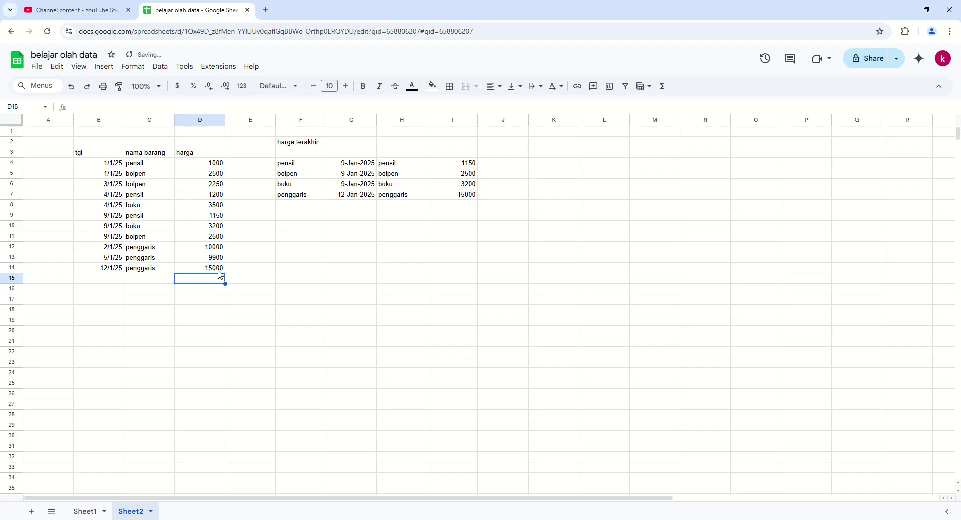
pyautogui.click(461, 195)
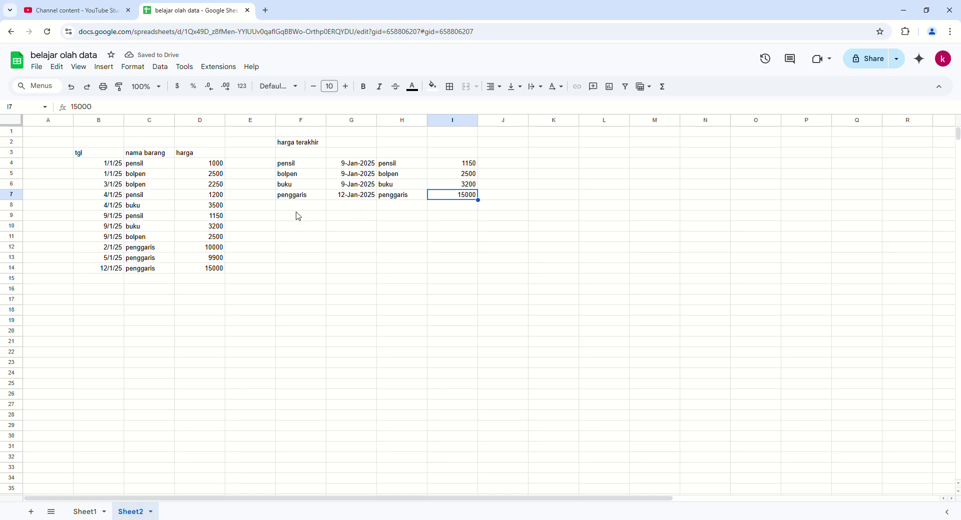
# Step: Make the table headers in B3:D3 bold and center them horizontally
pyautogui.moveTo(101, 151); pyautogui.dragTo(220, 160)
pyautogui.hotkey('ctrl', 'b')
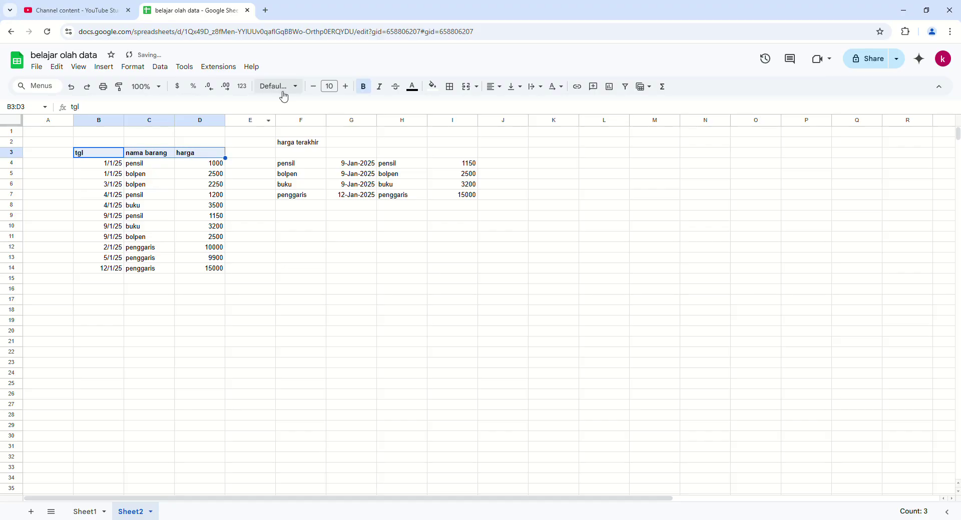
pyautogui.click(499, 87)
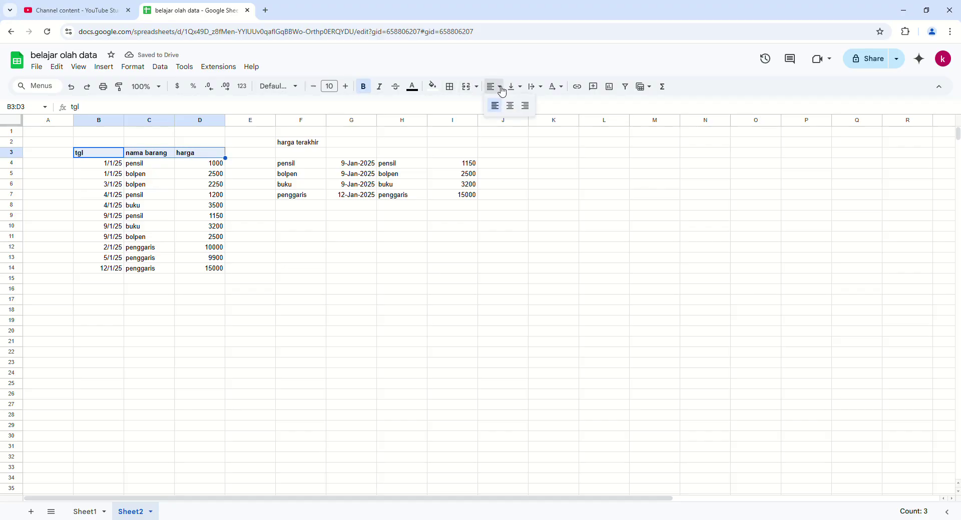
pyautogui.click(510, 105)
# Step: Start a new summary with the label "harga terakhir" in K2 and the header "nama barang" in K3
pyautogui.click(542, 155)
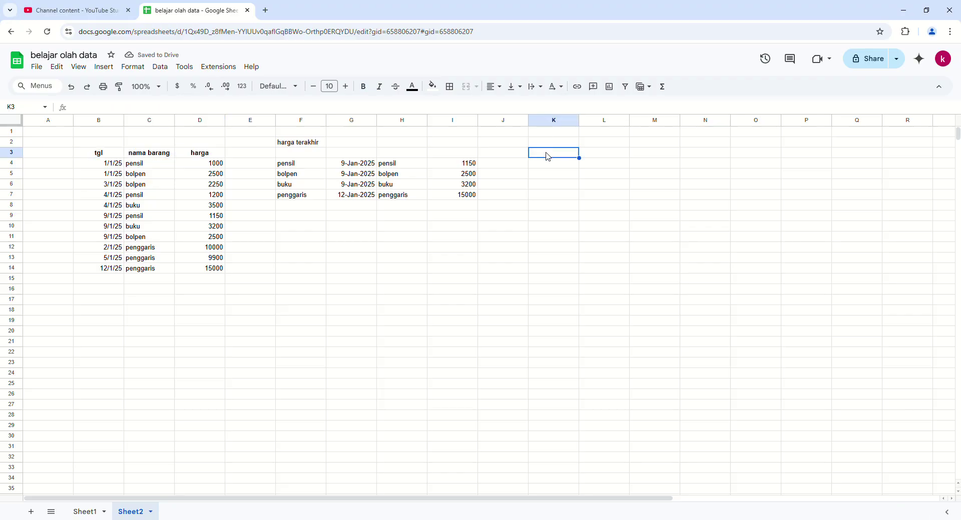
pyautogui.press('Up')
pyautogui.write('harga terakhir')
pyautogui.press('Return')
pyautogui.write('nama barang')
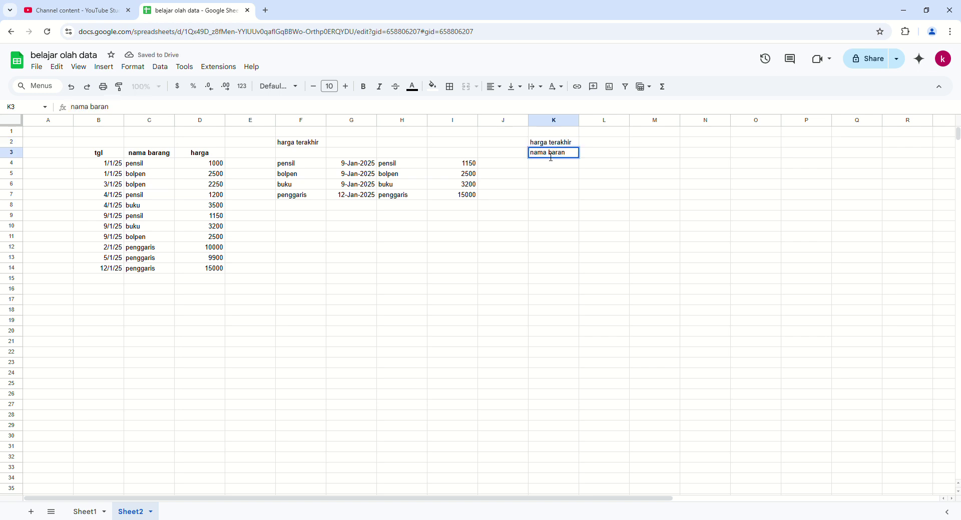
pyautogui.press('Return')
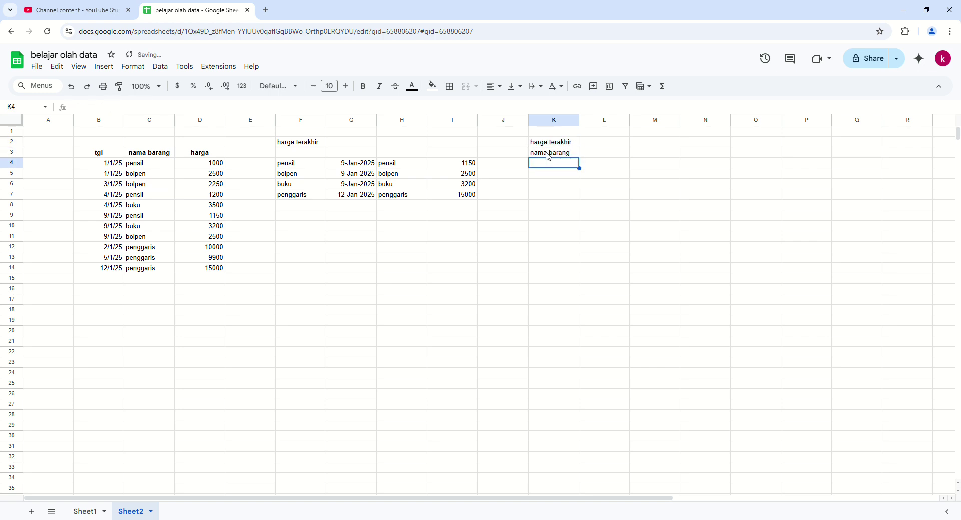
# Step: List the unique item names in K4 with the formula =unique(C4:C)
pyautogui.write('=u')
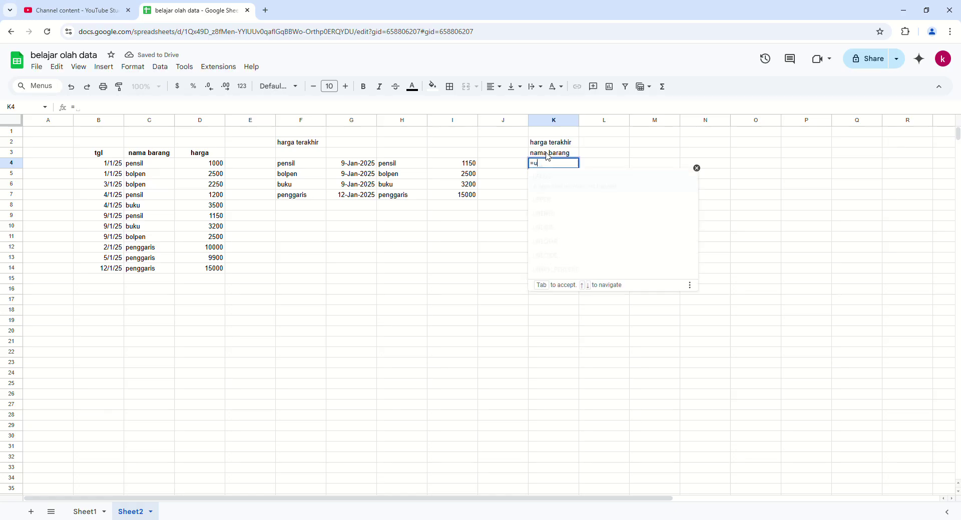
pyautogui.write('nique(')
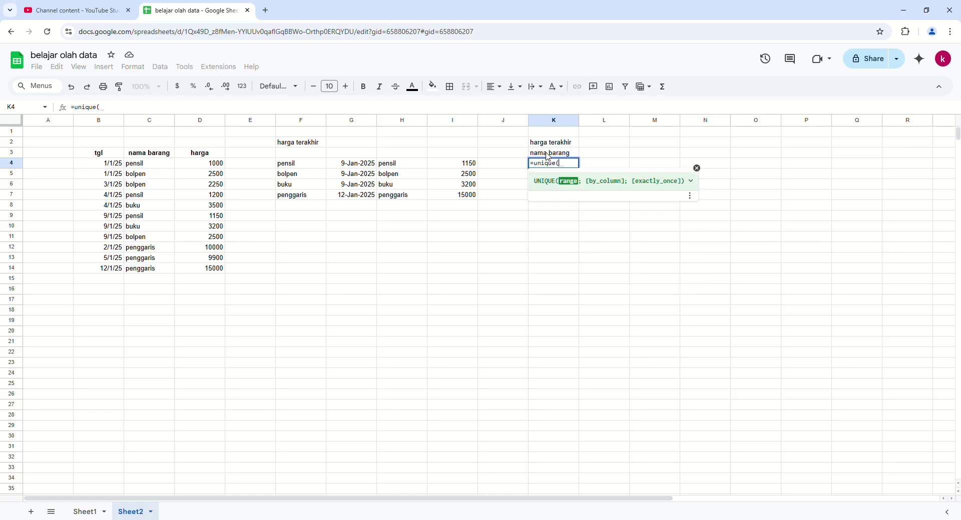
pyautogui.moveTo(144, 166); pyautogui.dragTo(148, 279)
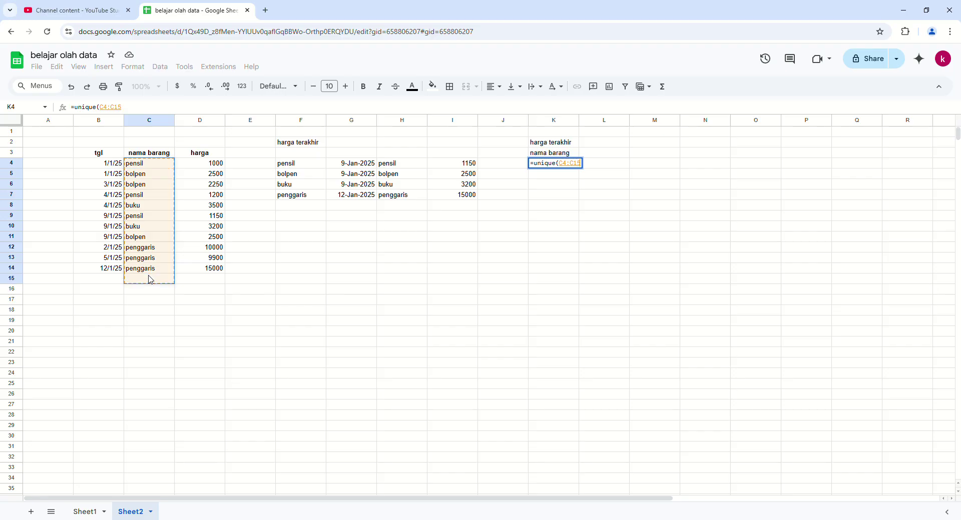
pyautogui.press('BackSpace')
pyautogui.press('BackSpace')
pyautogui.write(')')
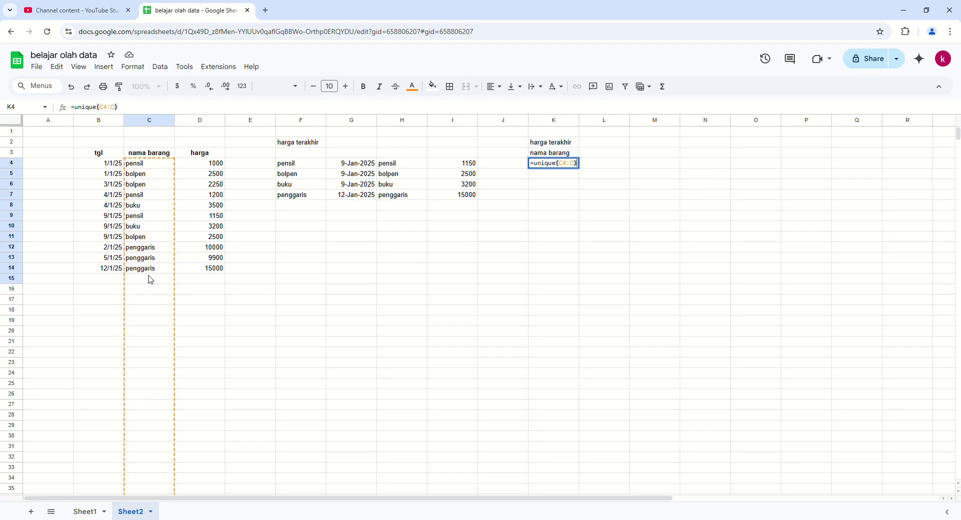
pyautogui.press('Return')
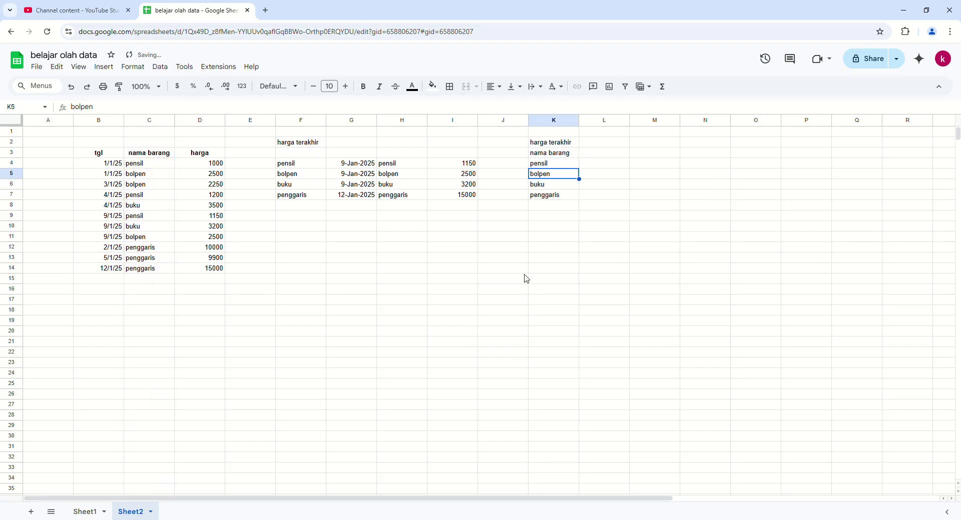
# Step: Sort the unique item list by changing the K4 formula to =sort(unique(C4:C))
pyautogui.click(545, 166)
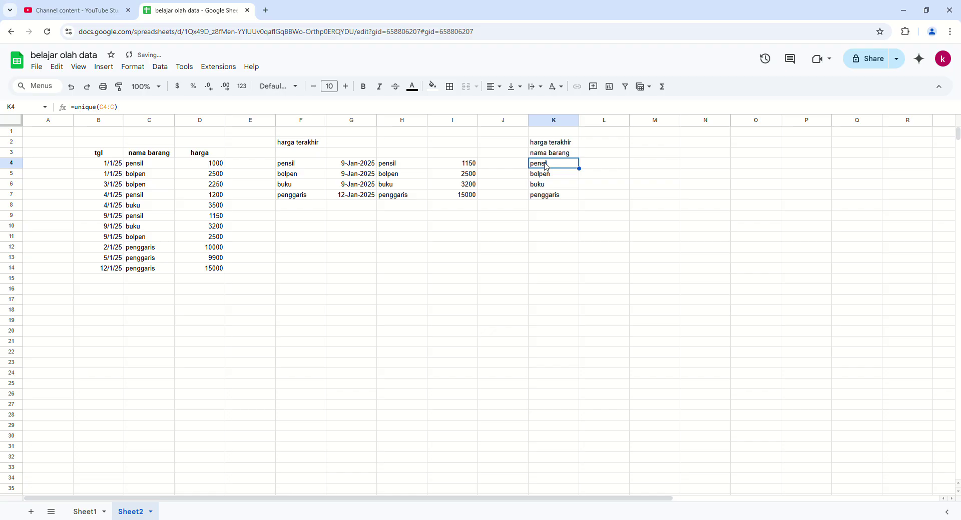
pyautogui.click(80, 112)
pyautogui.write('sort(')
pyautogui.click(152, 108)
pyautogui.press('Return')
pyautogui.press('Up')
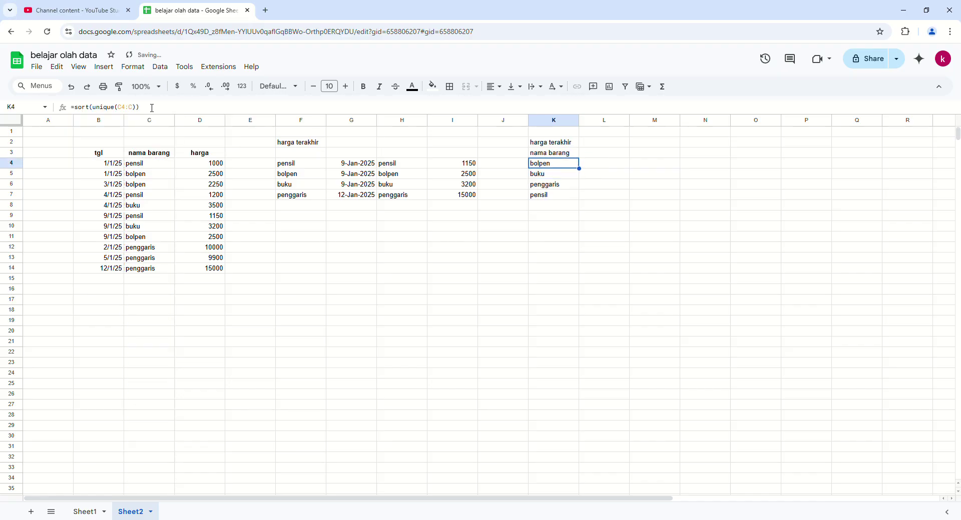
# Step: Add the headers "tanggal", "nama barang" and "harga" to the new summary in L3:N3
pyautogui.click(603, 156)
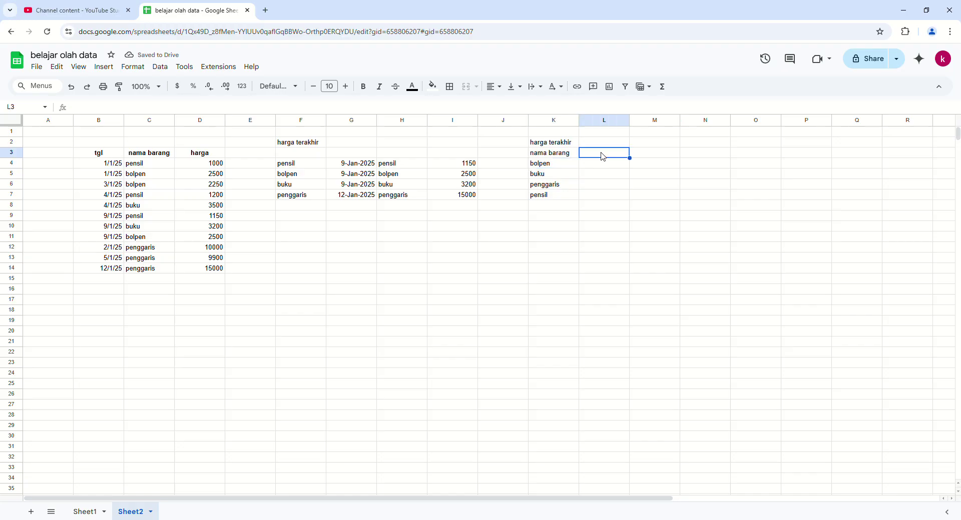
pyautogui.write('tanggal')
pyautogui.press('Tab')
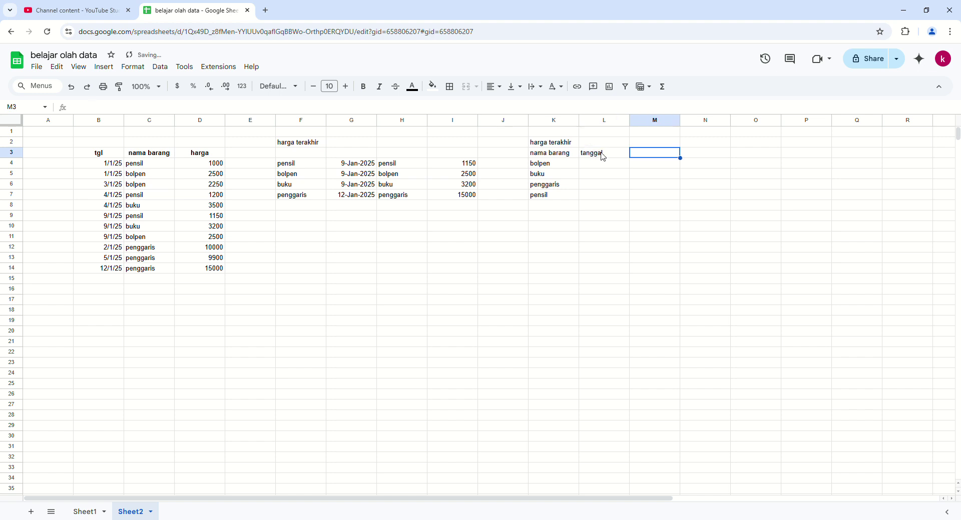
pyautogui.write('n')
pyautogui.write('arg')
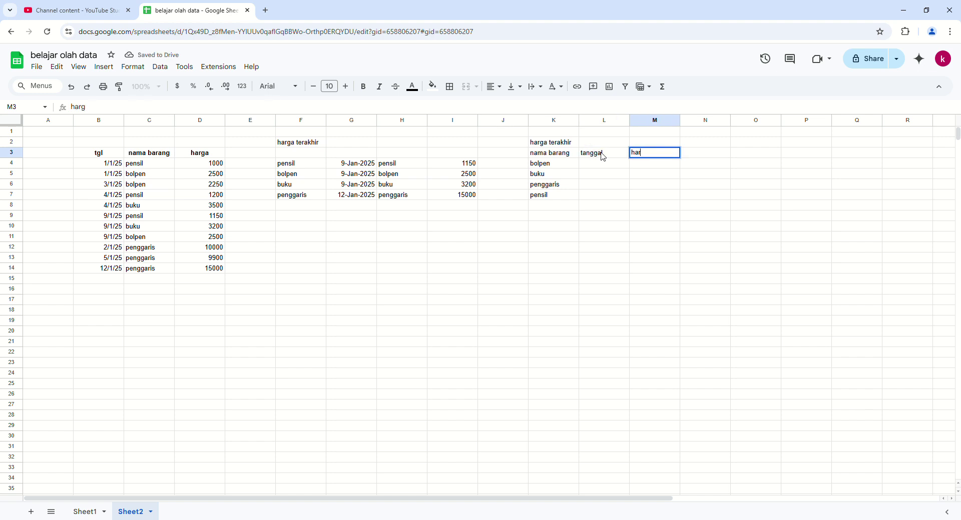
pyautogui.write('nama baran')
pyautogui.press('Tab')
pyautogui.write('harga')
pyautogui.press('Return')
pyautogui.press('Left')
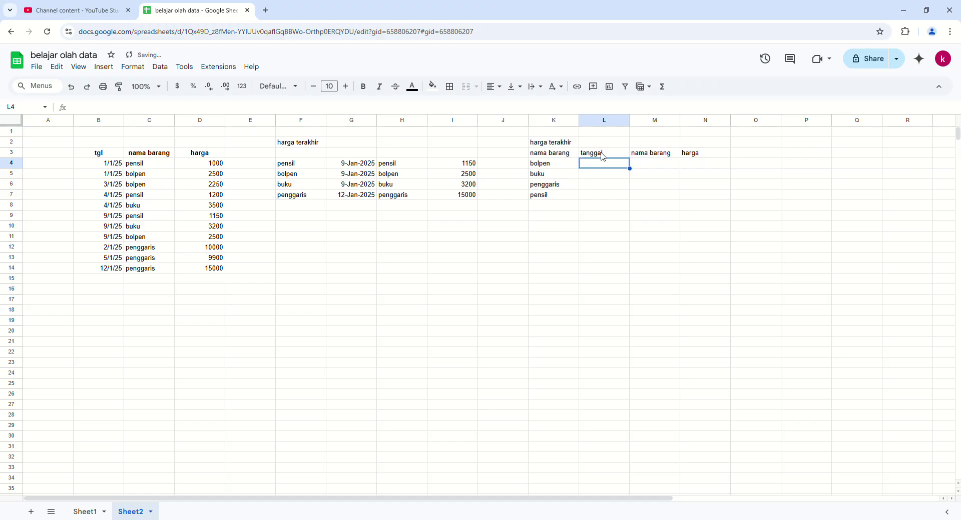
# Step: Enter =filter(B4:D;C4:C=K4) in L4 to pull all table rows for the item in K4
pyautogui.write('=')
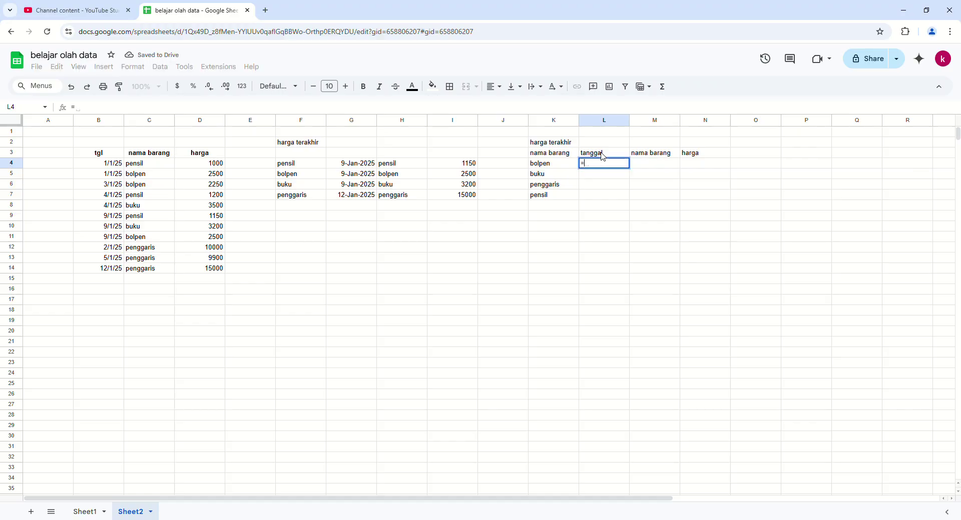
pyautogui.write('filter(')
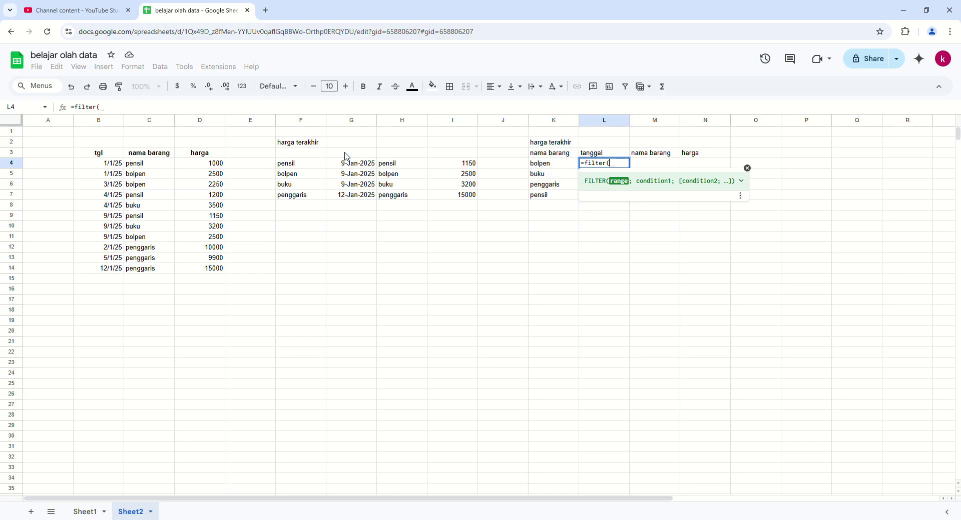
pyautogui.moveTo(102, 166); pyautogui.dragTo(199, 299)
pyautogui.press('BackSpace')
pyautogui.press('BackSpace')
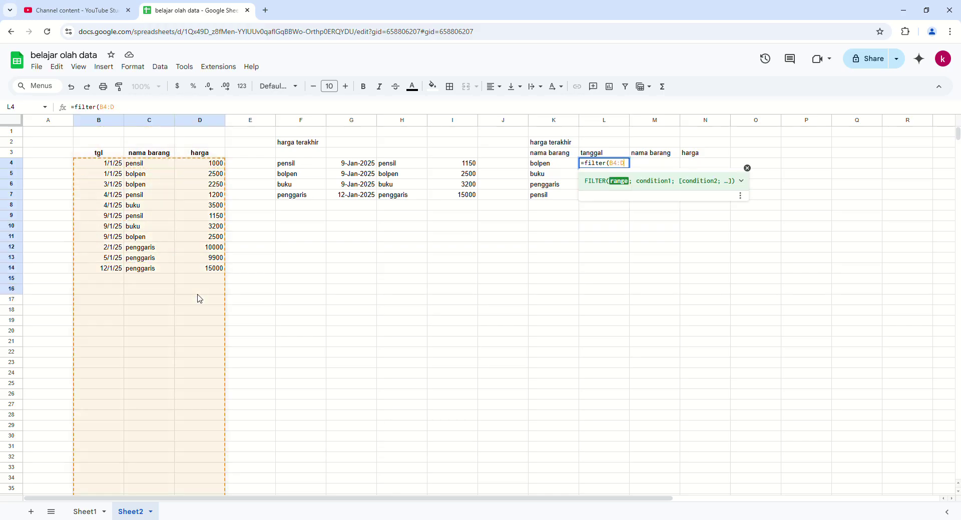
pyautogui.write(';')
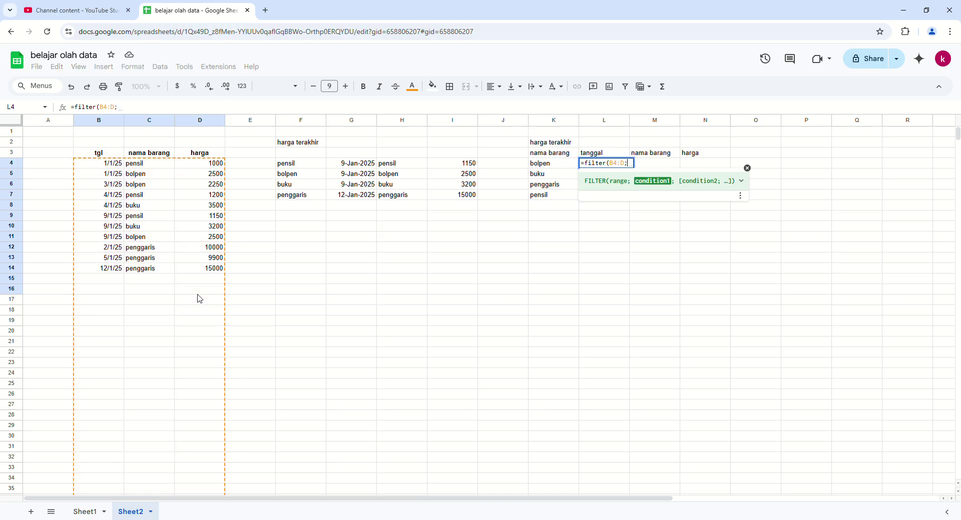
pyautogui.moveTo(155, 165); pyautogui.dragTo(150, 289)
pyautogui.press('BackSpace')
pyautogui.press('BackSpace')
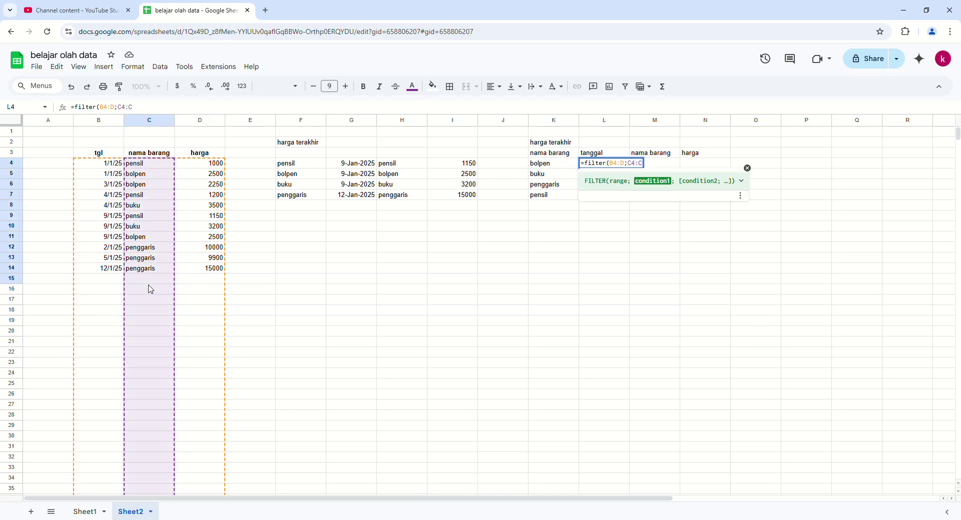
pyautogui.write('=')
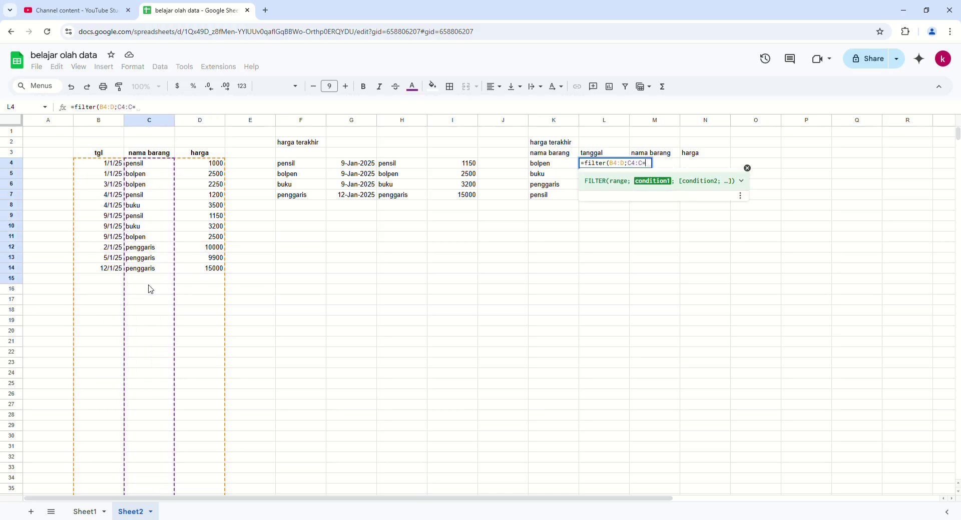
pyautogui.click(556, 164)
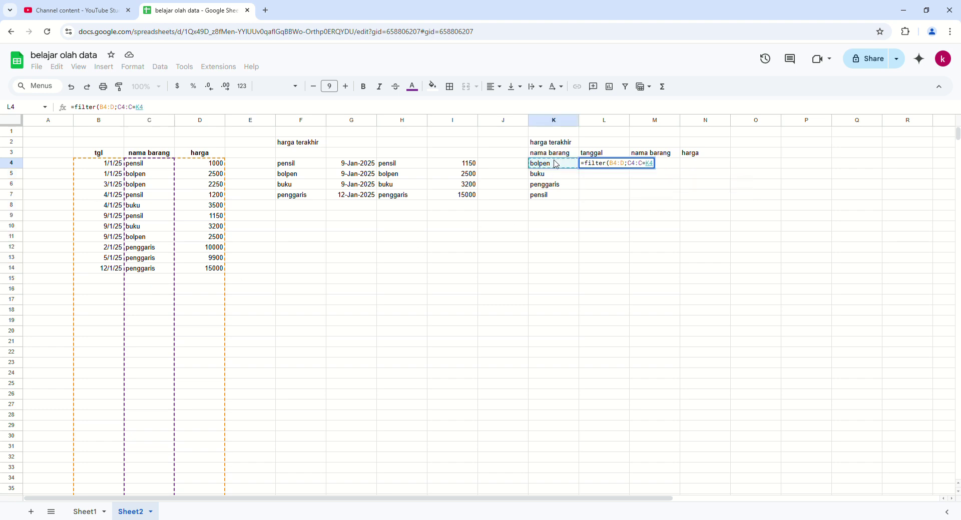
pyautogui.write(')')
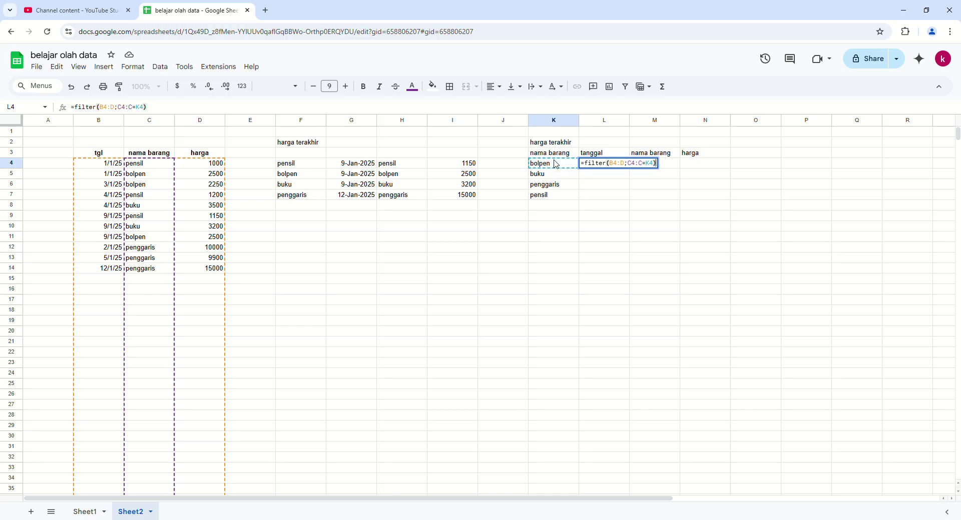
pyautogui.press('Return')
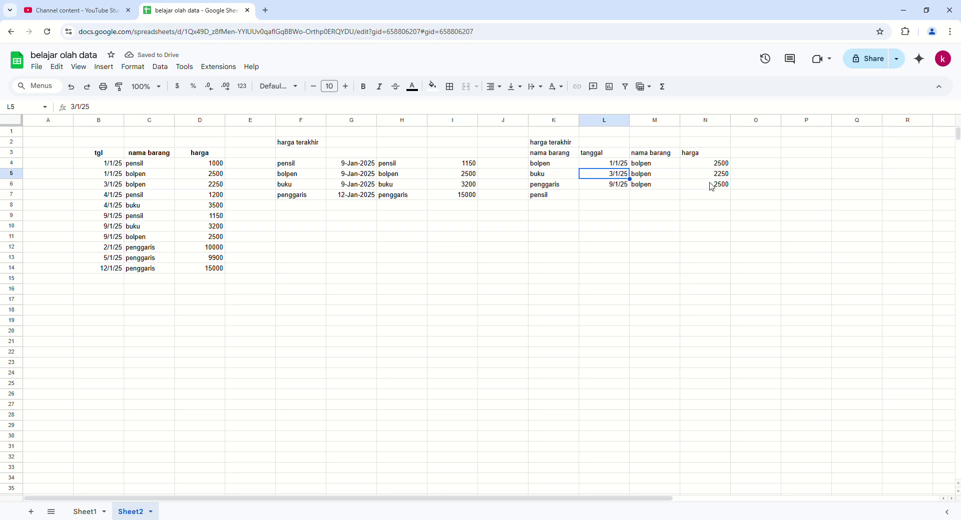
# Step: Start wrapping the FILTER formula in L4 in an INDEX function, with the filter as its reference
pyautogui.click(624, 164)
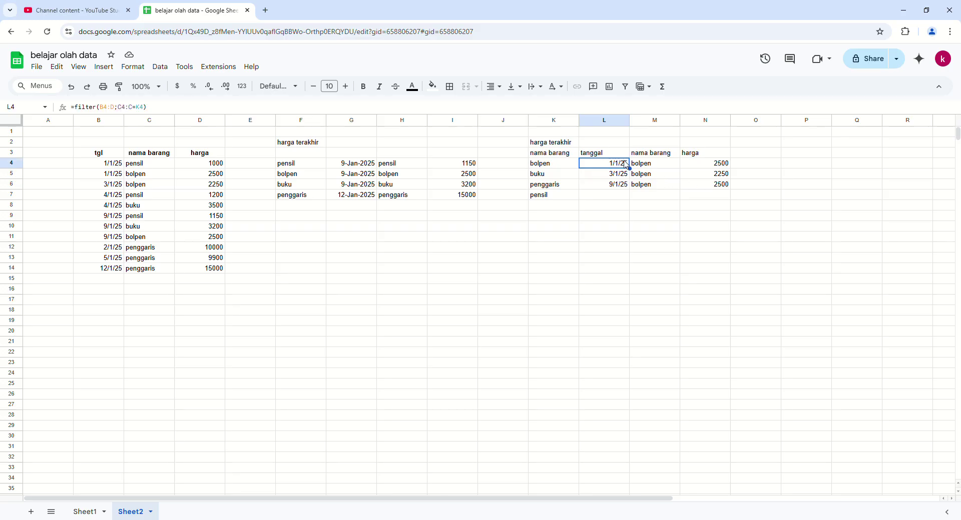
pyautogui.press('F2')
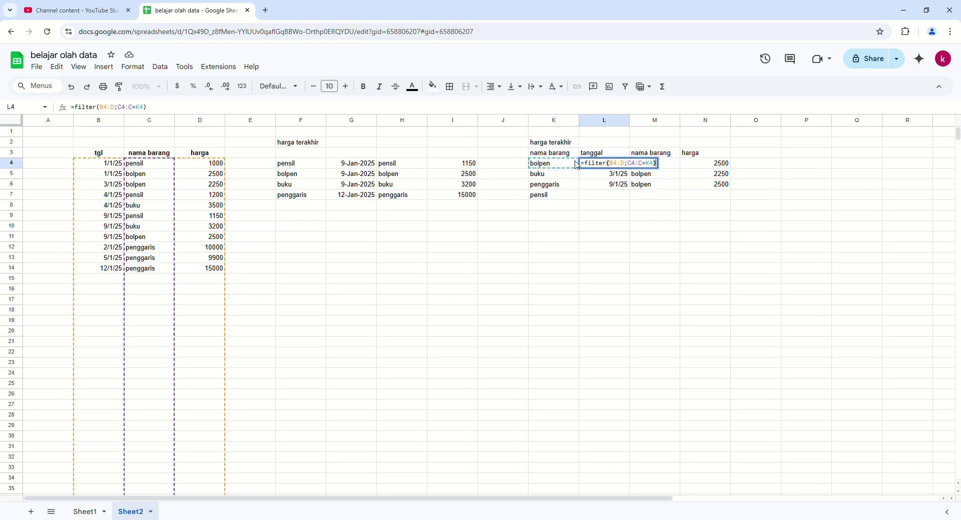
pyautogui.press('Home')
pyautogui.press('Right')
pyautogui.write('index')
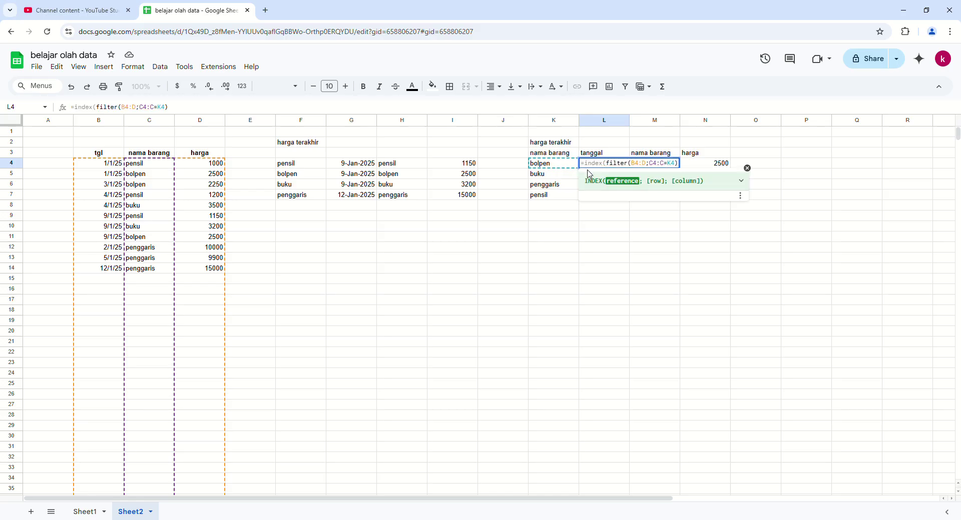
# Step: Add COUNTA around a copy of the filter(B4:D;C4:C=K4) expression as the INDEX row argument in L4
pyautogui.click(183, 110)
pyautogui.moveTo(182, 111); pyautogui.dragTo(101, 116)
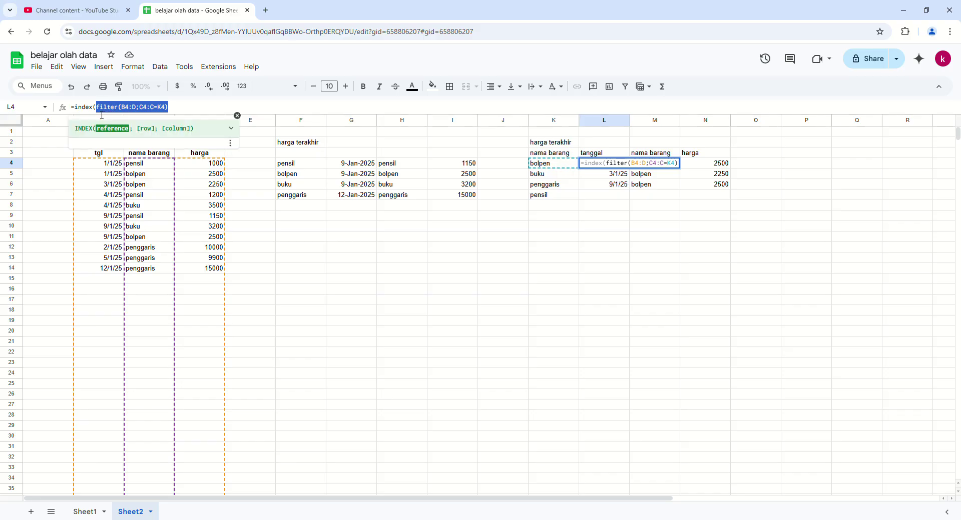
pyautogui.click(193, 113)
pyautogui.write(';')
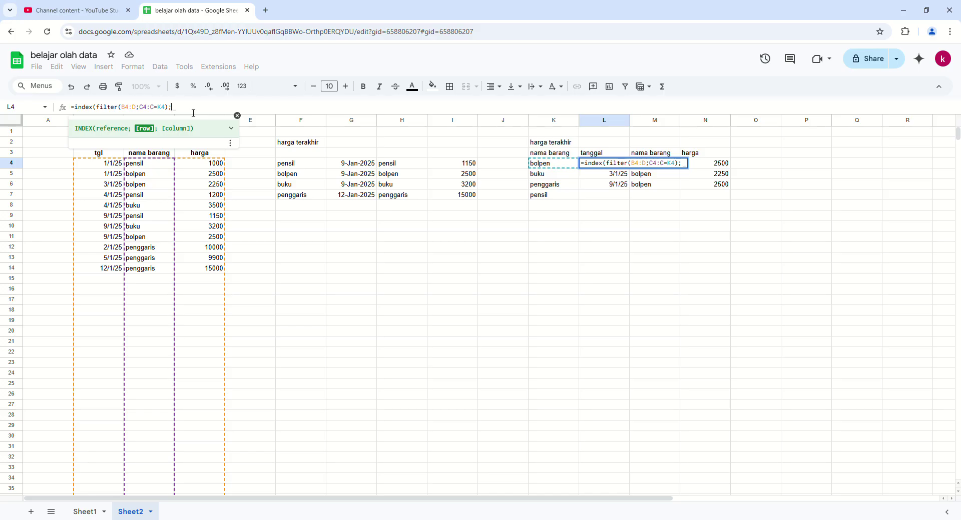
pyautogui.write('count')
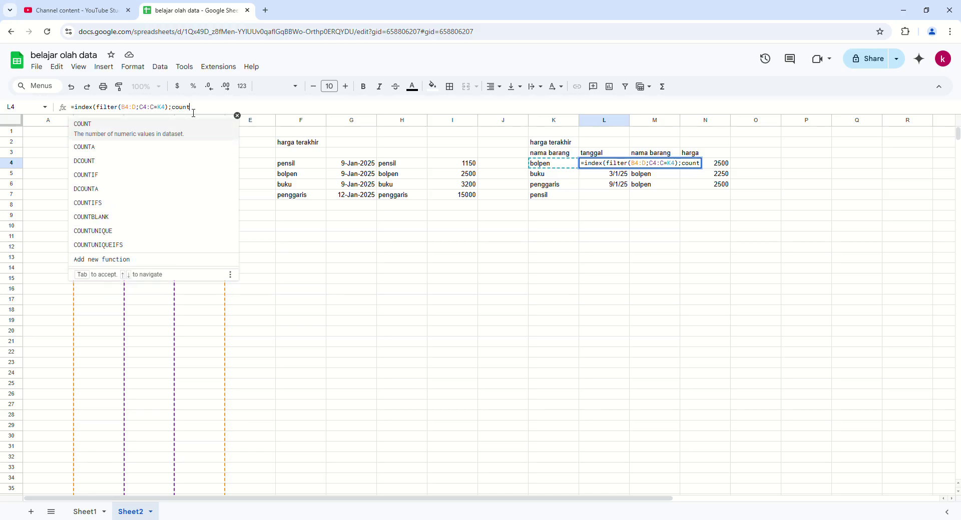
pyautogui.write('a(')
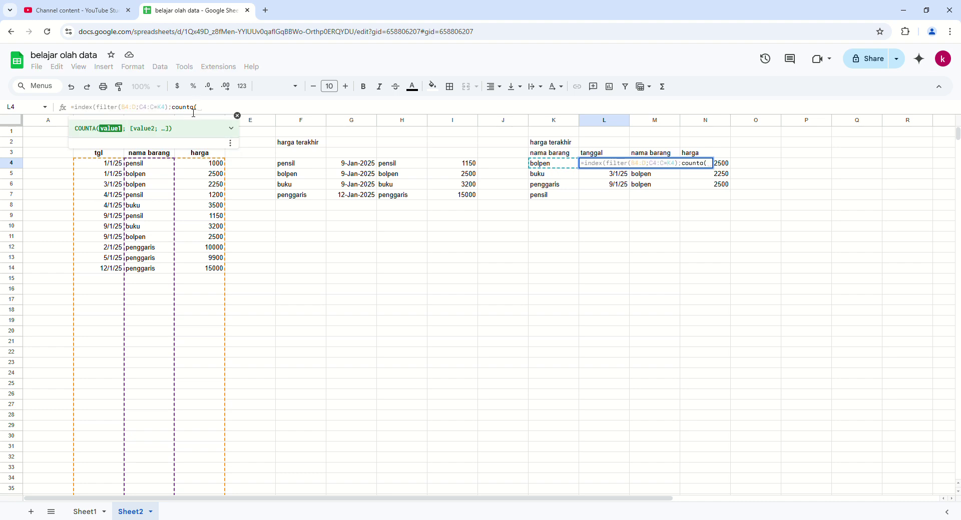
pyautogui.hotkey('ctrl', 'v')
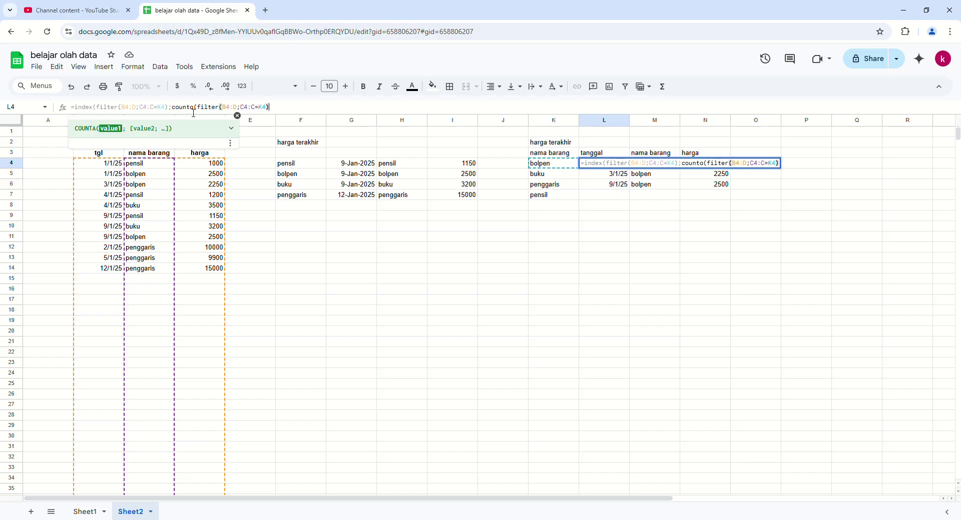
pyautogui.write(')')
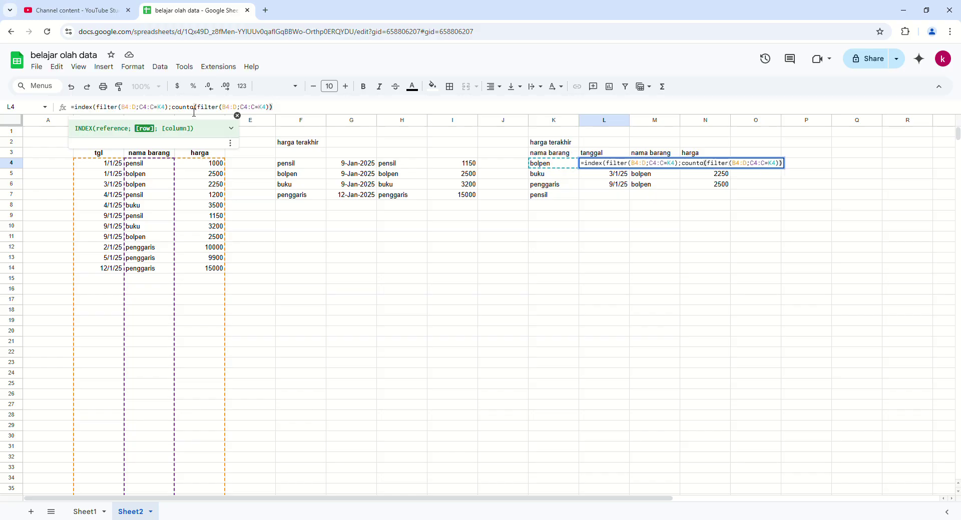
# Step: Change the range of the FILTER inside COUNTA to C4:C, complete the L4 formula, and compare its price with I5
pyautogui.doubleClick(229, 111)
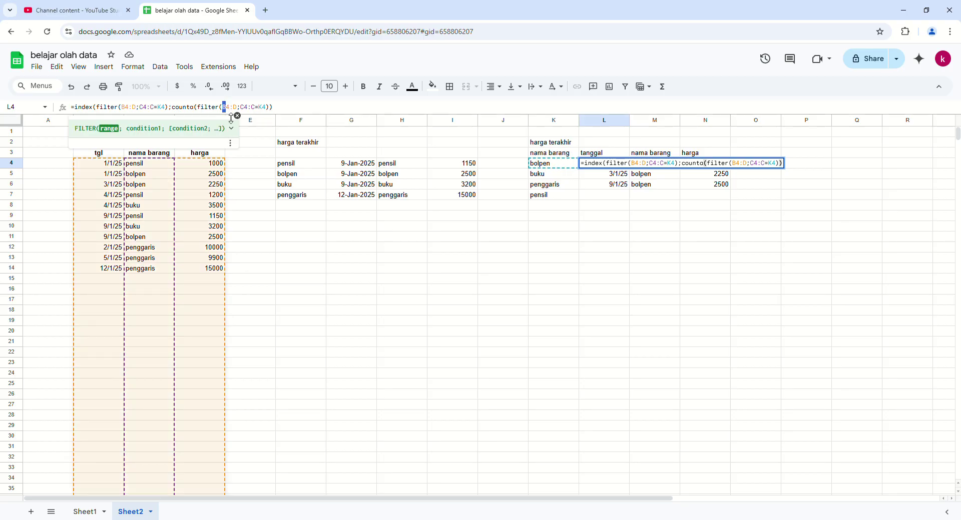
pyautogui.write('D;')
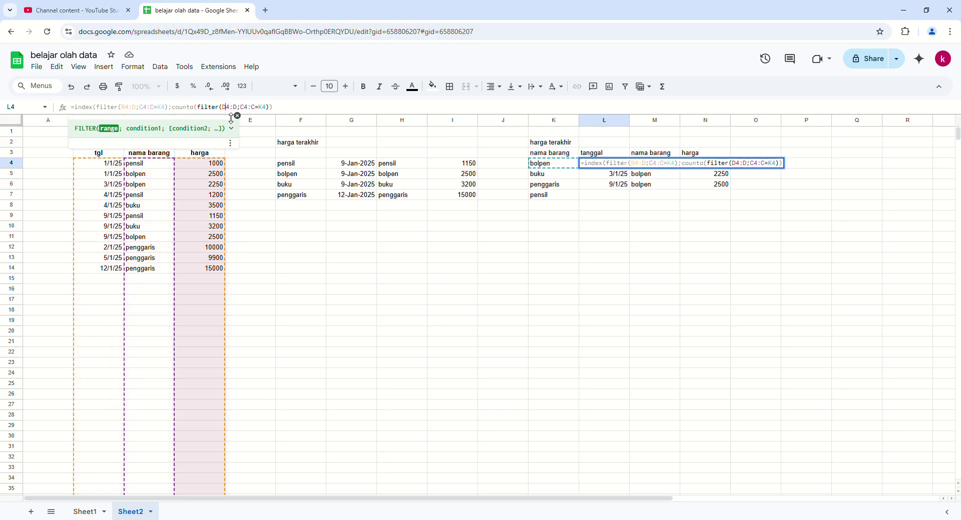
pyautogui.write('C')
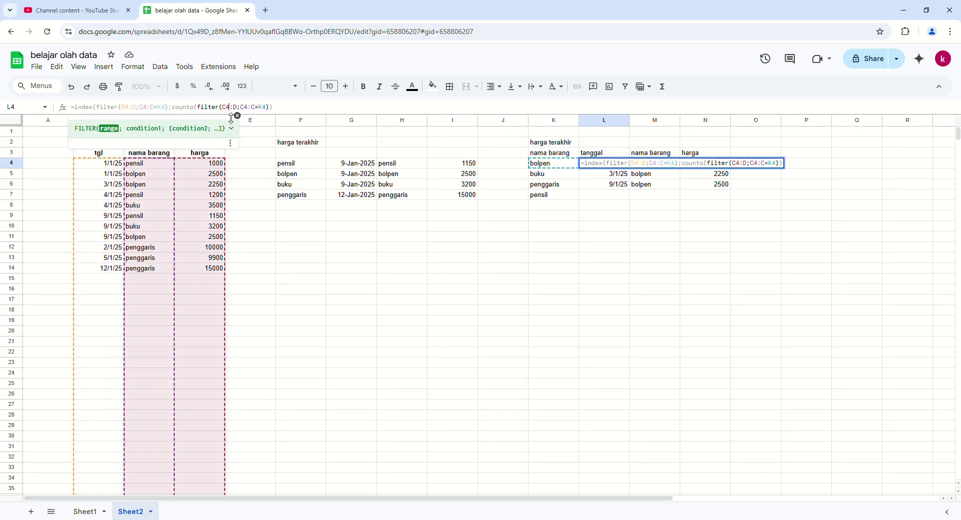
pyautogui.press('BackSpace')
pyautogui.write('C')
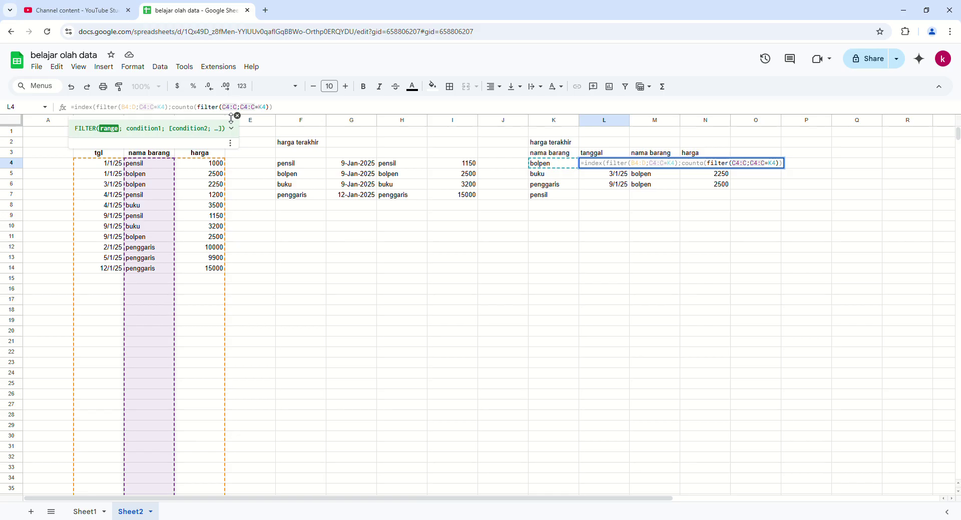
pyautogui.press('Return')
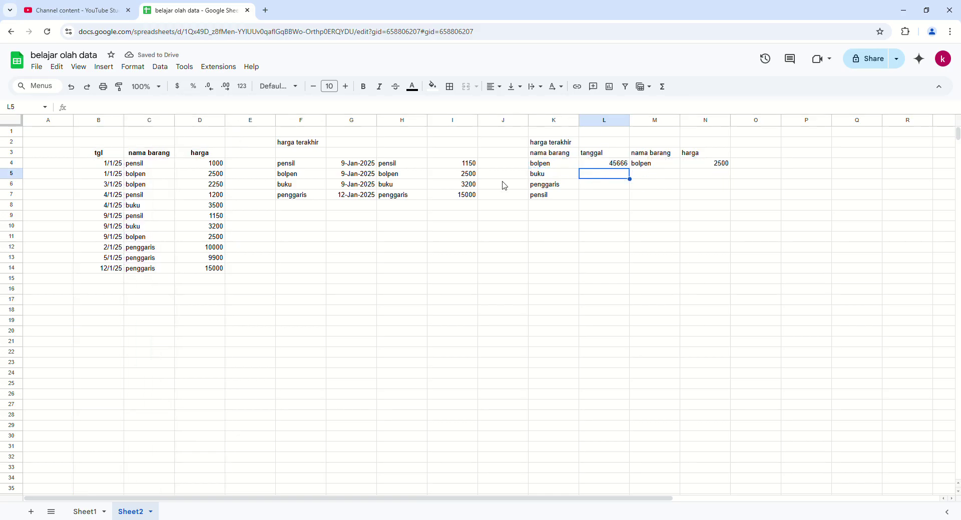
pyautogui.click(464, 175)
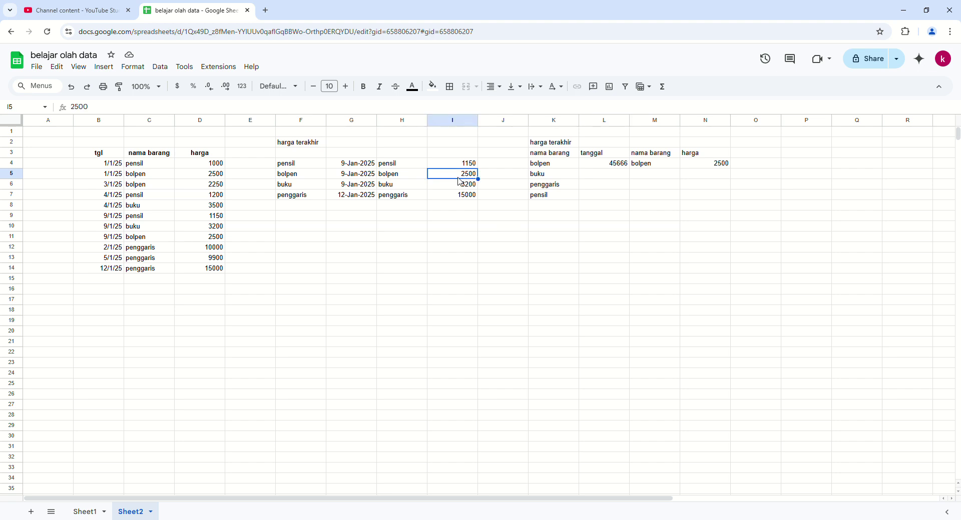
# Step: Set the price of the last bolpen entry in D11 to 25000
pyautogui.click(131, 239)
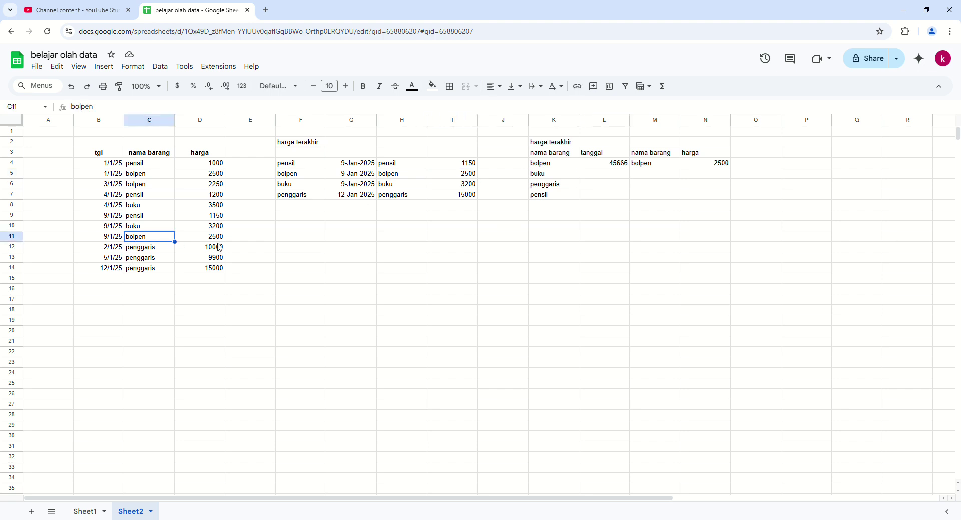
pyautogui.click(220, 239)
pyautogui.write('250000')
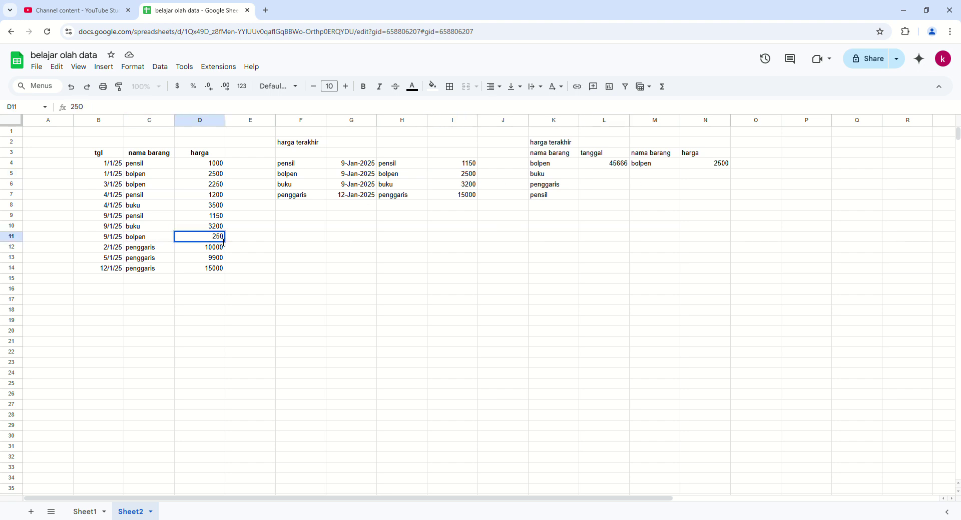
pyautogui.press('BackSpace')
pyautogui.press('Return')
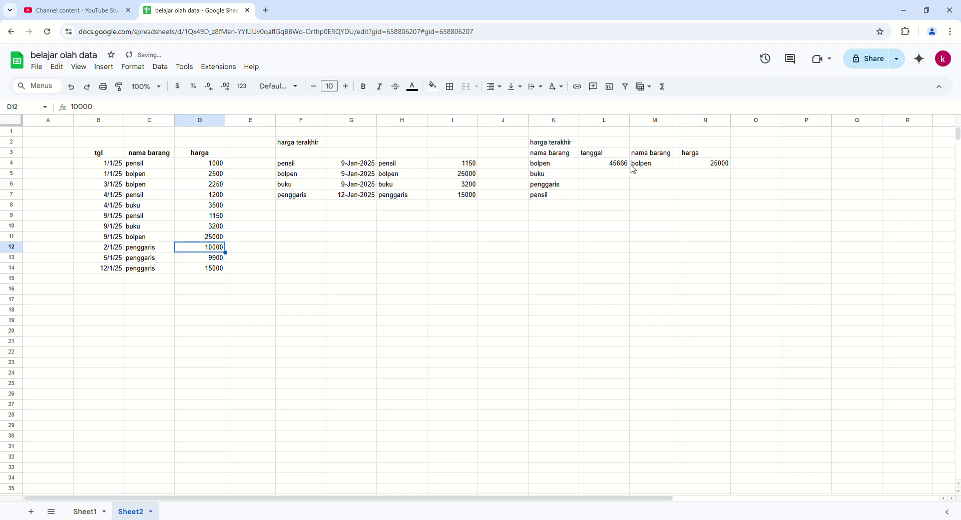
# Step: Format the date in L4 with the 26-Sep-2008 date style
pyautogui.click(615, 166)
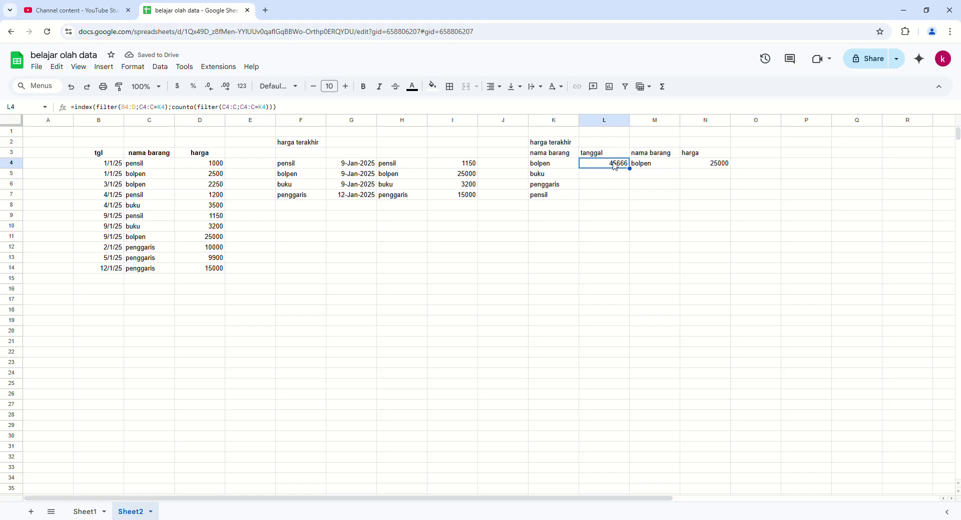
pyautogui.click(241, 86)
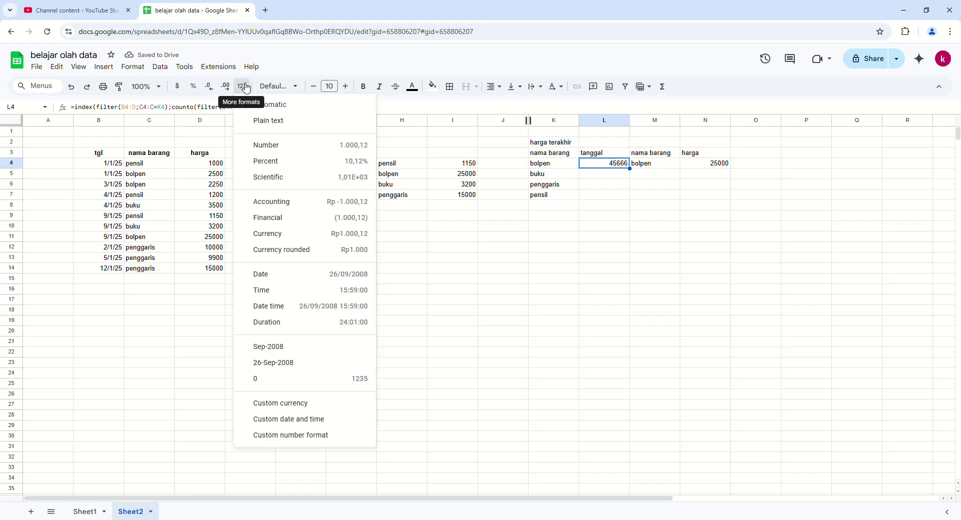
pyautogui.click(284, 370)
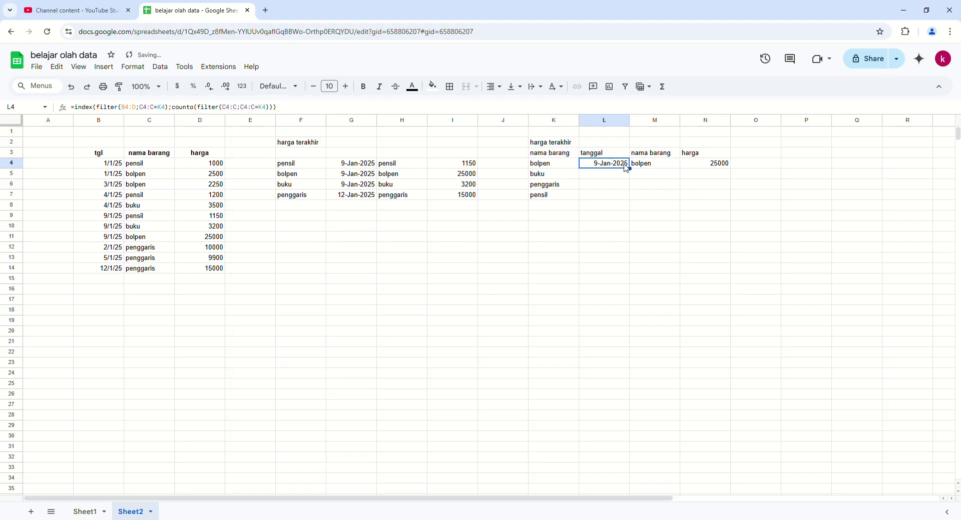
# Step: Make the B4:D and C4:C ranges absolute in both FILTER functions of the L4 formula, keeping K4 relative
pyautogui.click(134, 113)
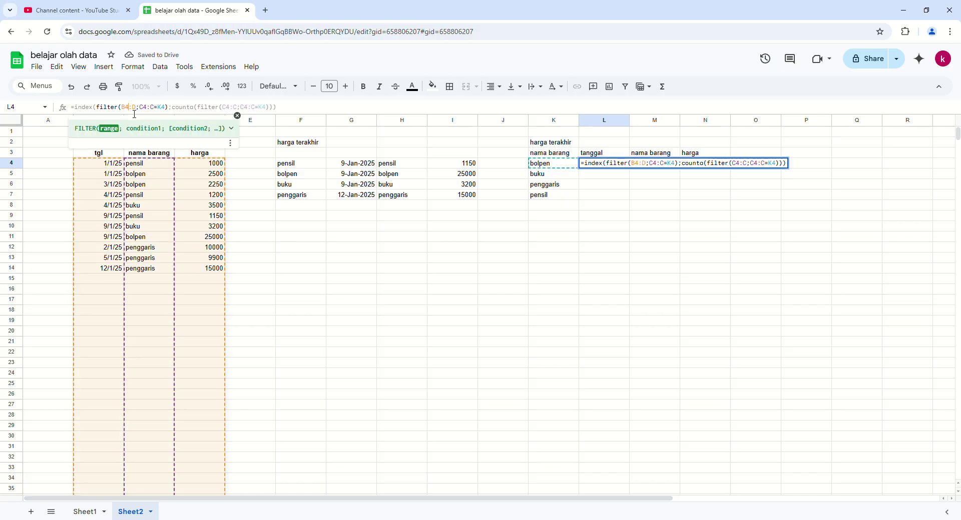
pyautogui.press('F4')
pyautogui.click(160, 107)
pyautogui.press('F4')
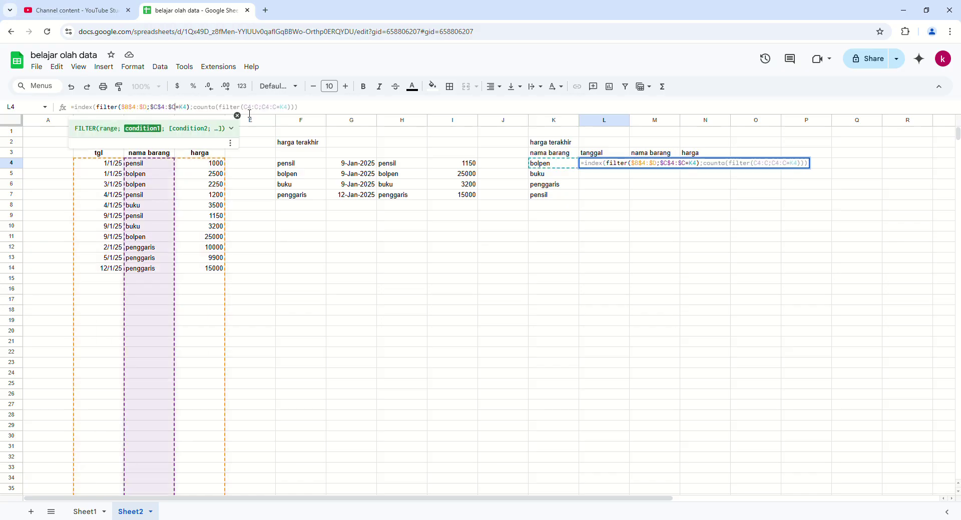
pyautogui.click(258, 110)
pyautogui.press('F4')
pyautogui.click(279, 109)
pyautogui.press('F4')
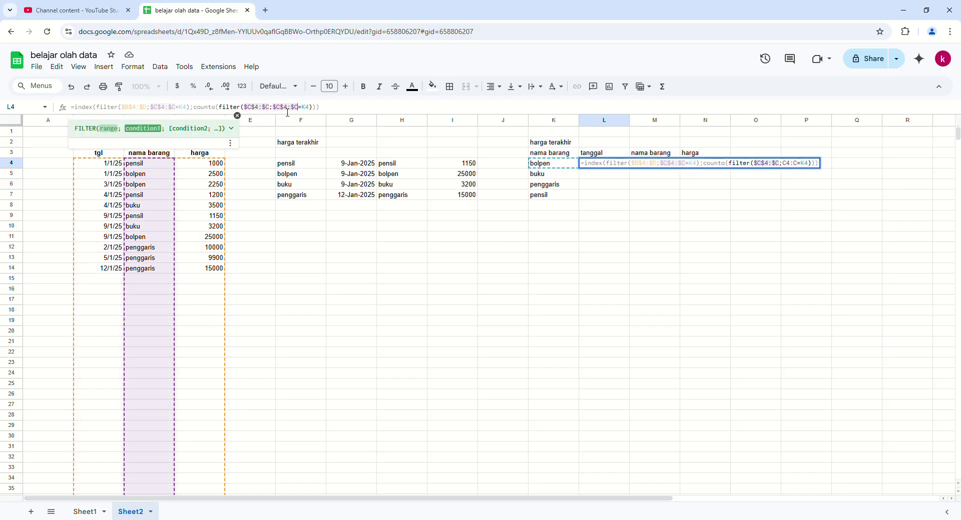
pyautogui.press('Return')
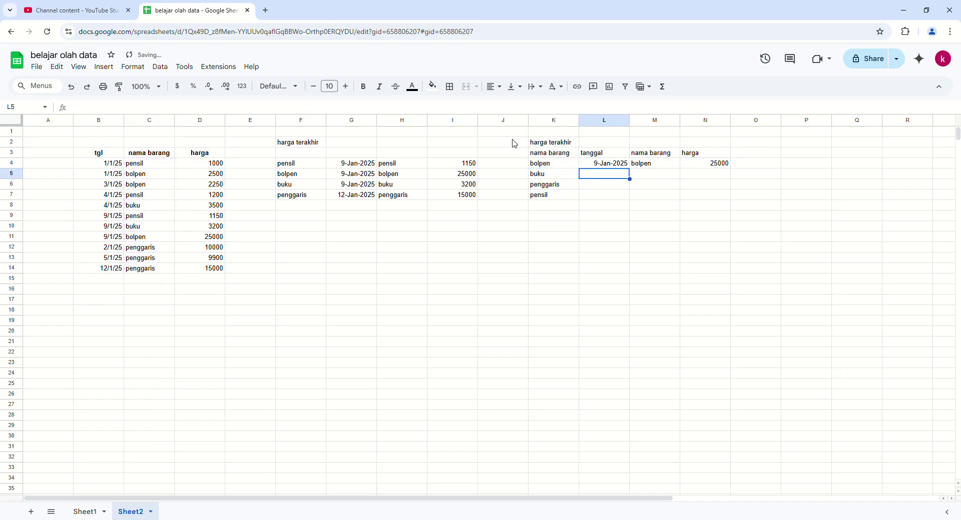
# Step: Fill the L4 formula down through L7 for the remaining items and check the prices in N4:N7
pyautogui.hotkey('ctrl', 'd')
pyautogui.press('Down')
pyautogui.hotkey('ctrl', 'd')
pyautogui.press('Down')
pyautogui.hotkey('ctrl', 'd')
pyautogui.press('Down')
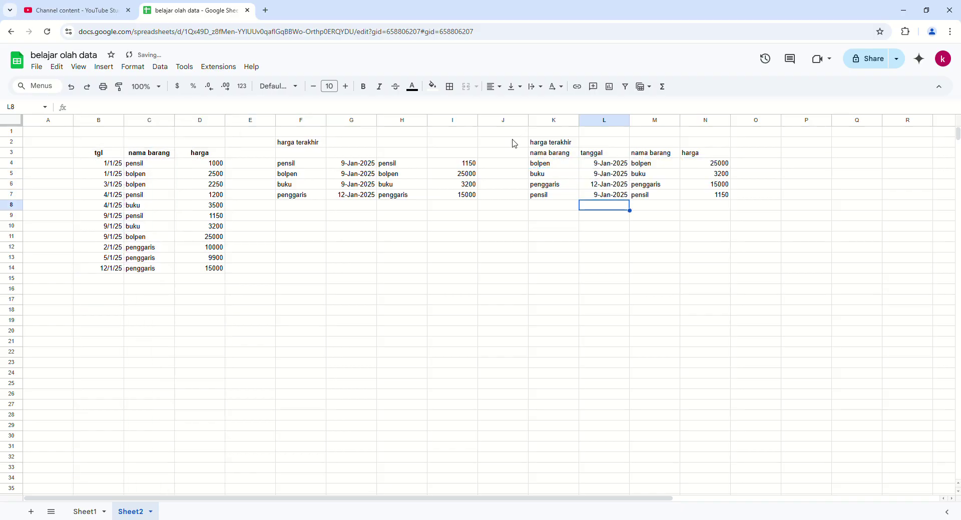
pyautogui.moveTo(721, 166); pyautogui.dragTo(723, 195)
pyautogui.click(724, 248)
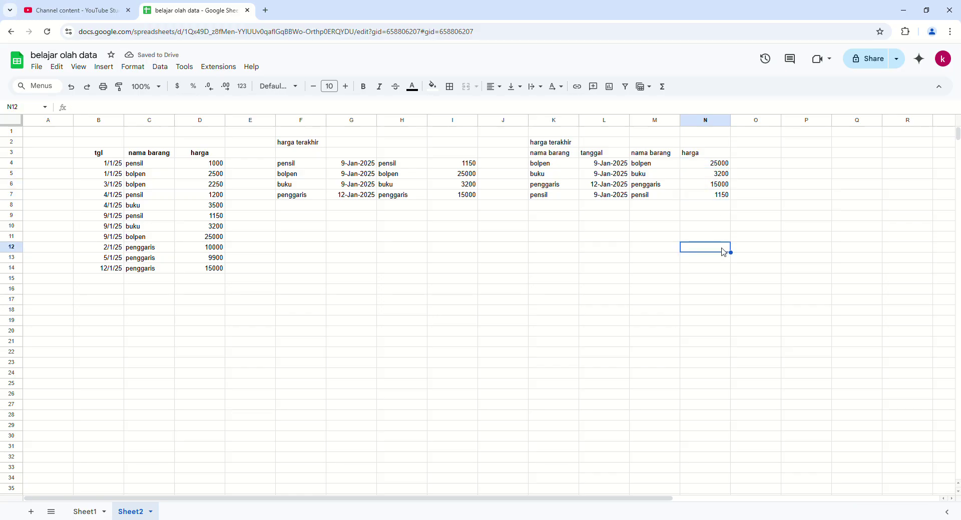